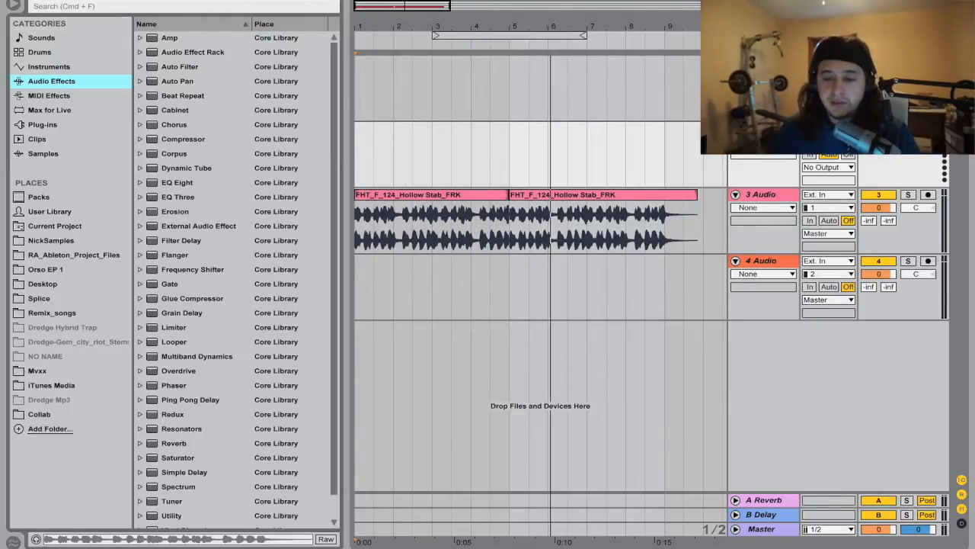
# Add an Auto Filter and then a Ping Pong Delay to the device chain of the 3 Audio track
pyautogui.press('space')
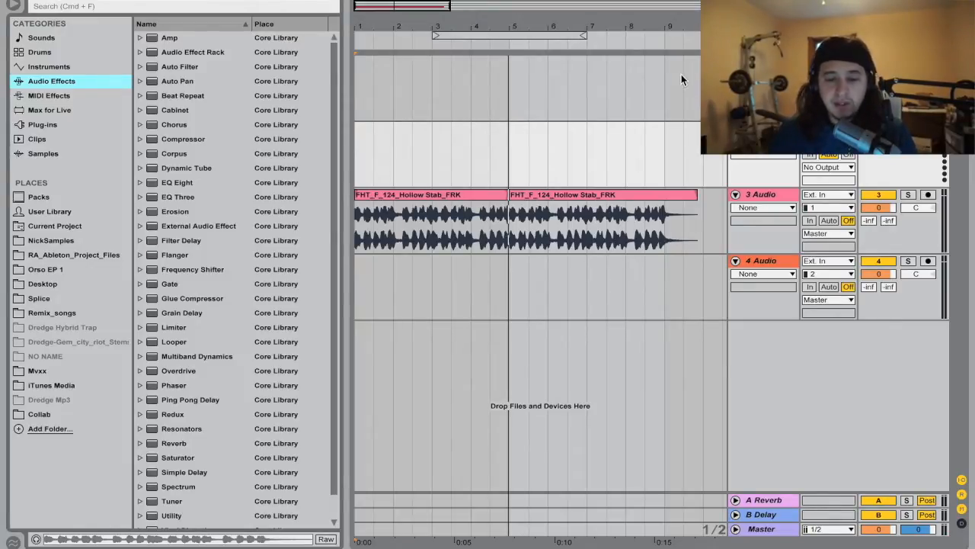
pyautogui.click(794, 195)
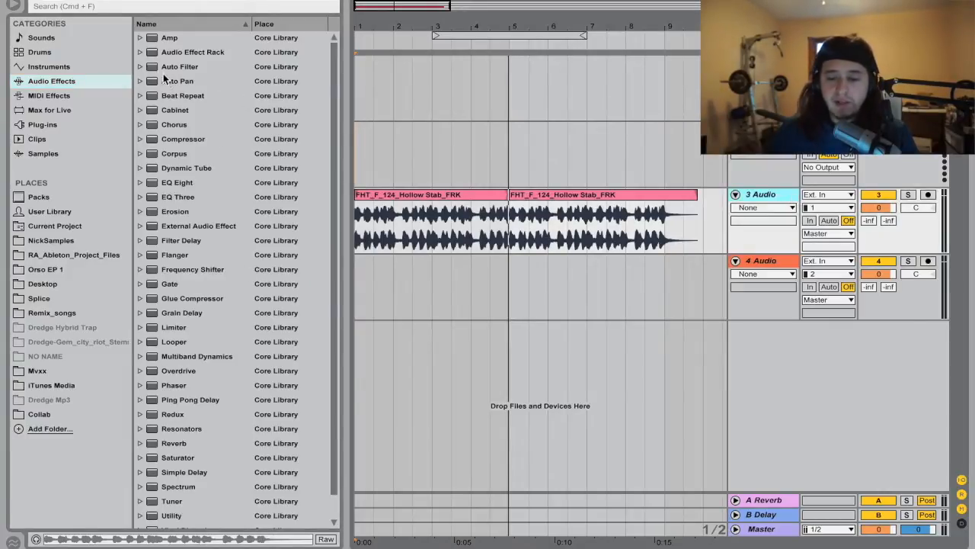
pyautogui.doubleClick(778, 197)
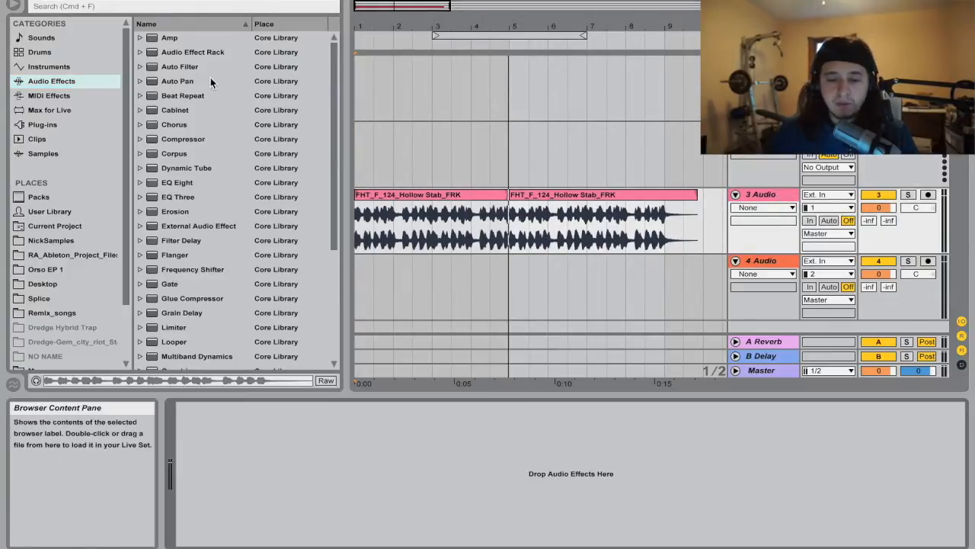
pyautogui.moveTo(181, 71); pyautogui.dragTo(326, 449)
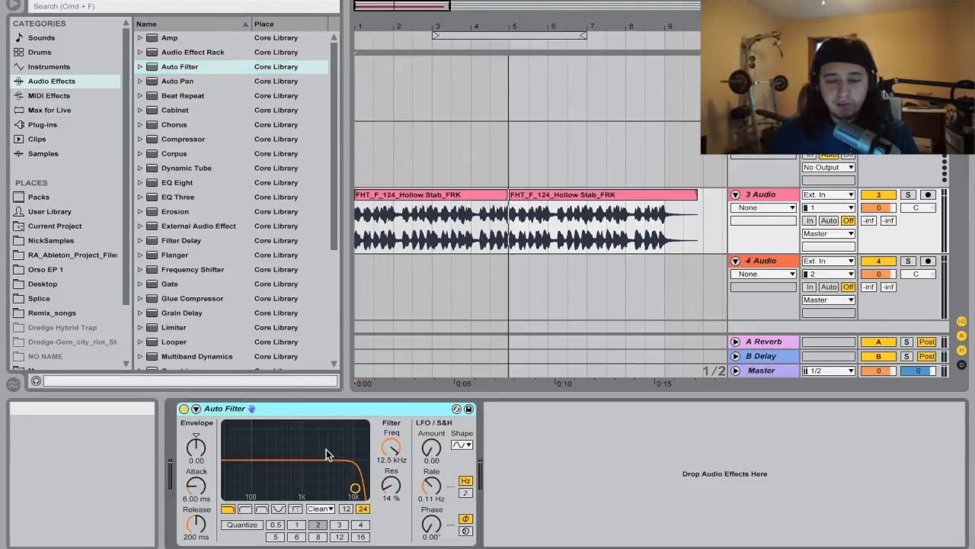
pyautogui.scroll(-4, 222, 168)
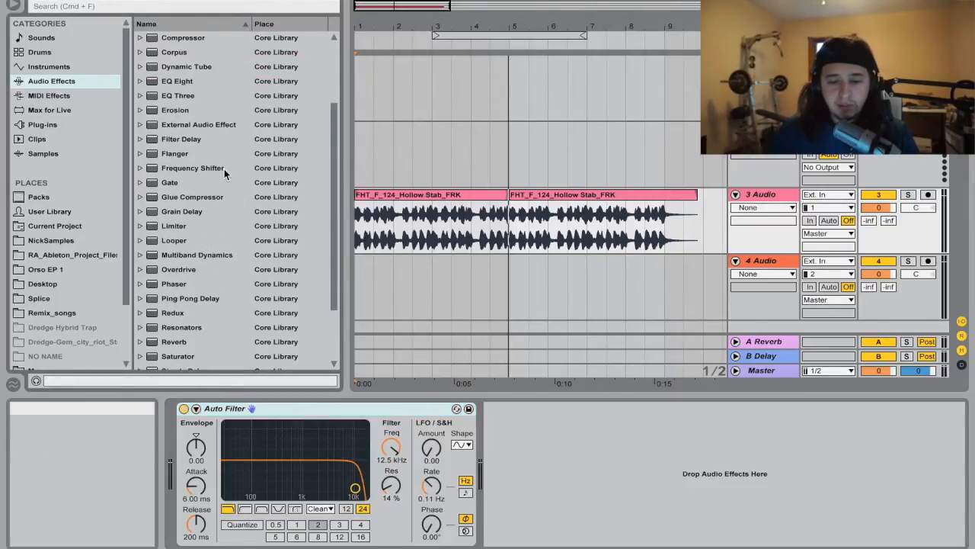
pyautogui.scroll(-3, 226, 251)
pyautogui.moveTo(181, 217); pyautogui.dragTo(591, 455)
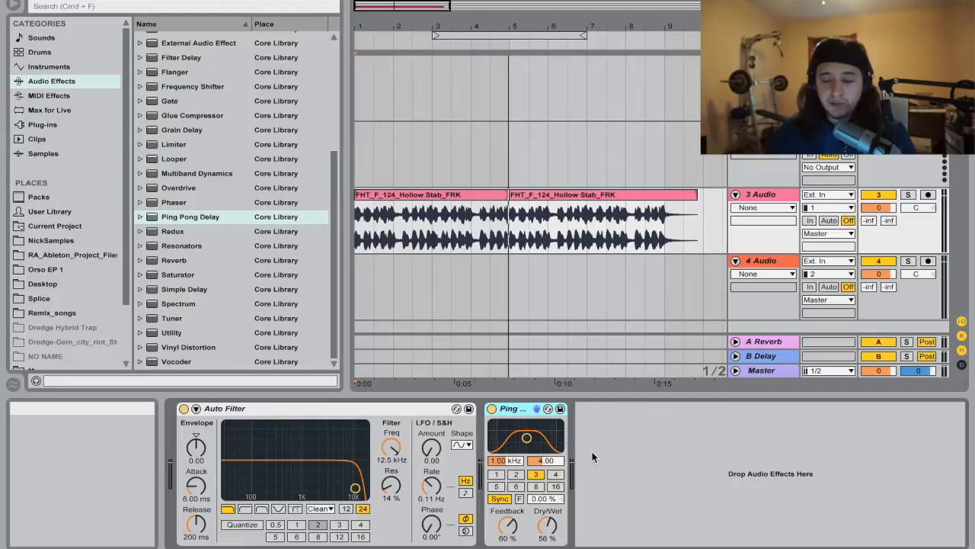
# Deactivate the Ping Pong Delay and the Auto Filter, and play the arrangement
pyautogui.click(491, 408)
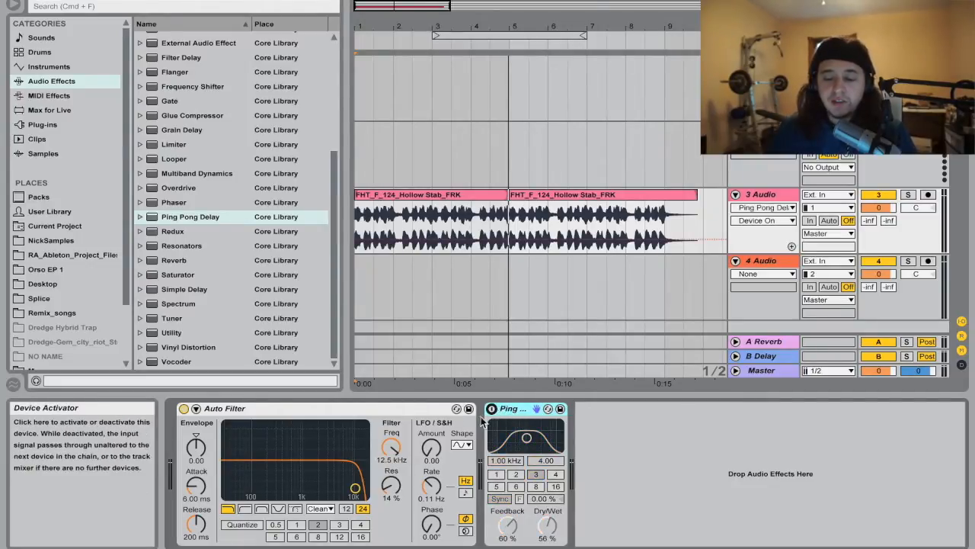
pyautogui.click(183, 408)
pyautogui.press('space')
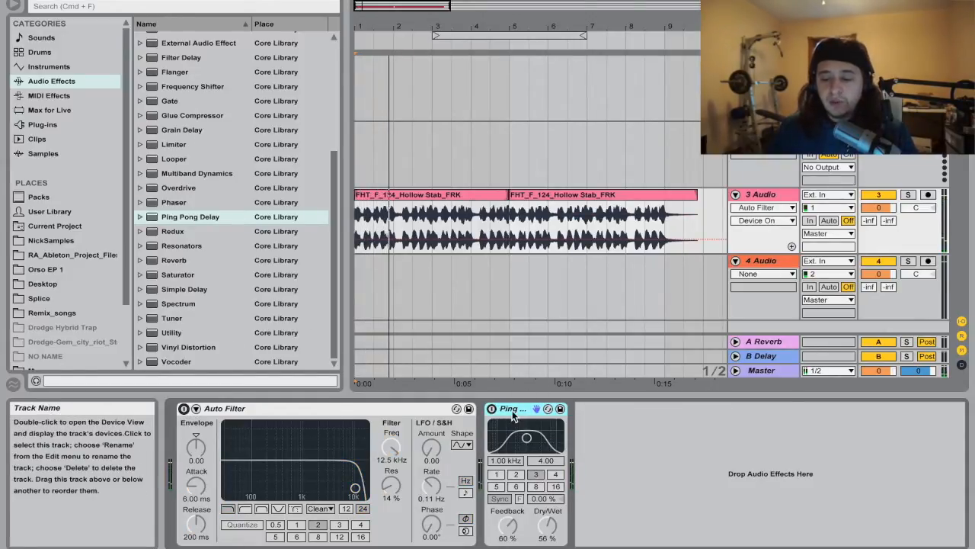
# Group the Auto Filter and Ping Pong Delay into an Audio Effect Rack and toggle its chain list and device views
pyautogui.click(420, 410)
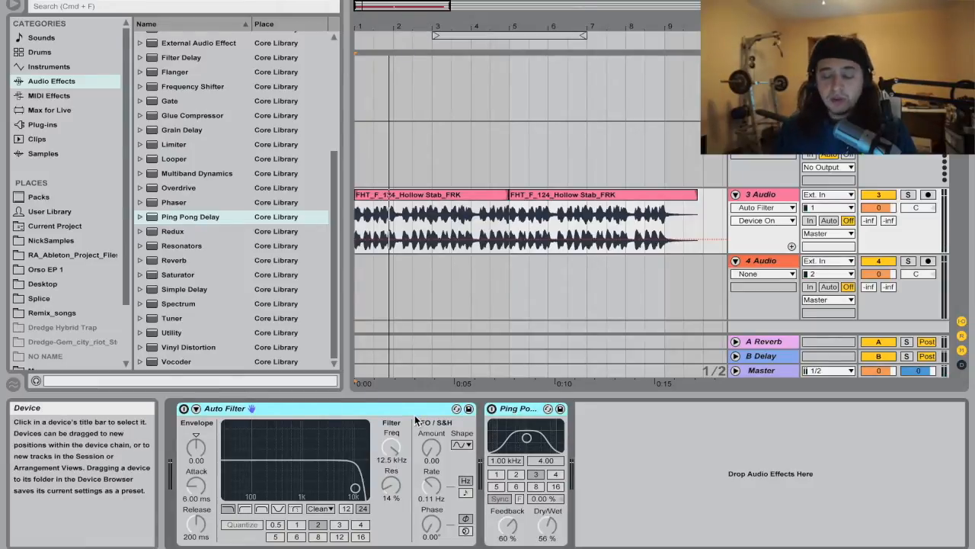
pyautogui.press('super+g')
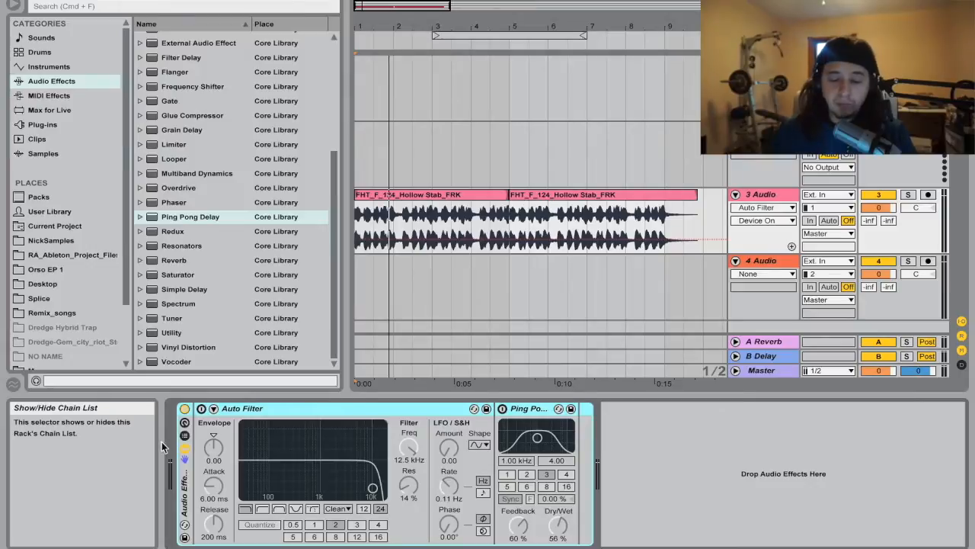
pyautogui.click(183, 437)
pyautogui.click(185, 449)
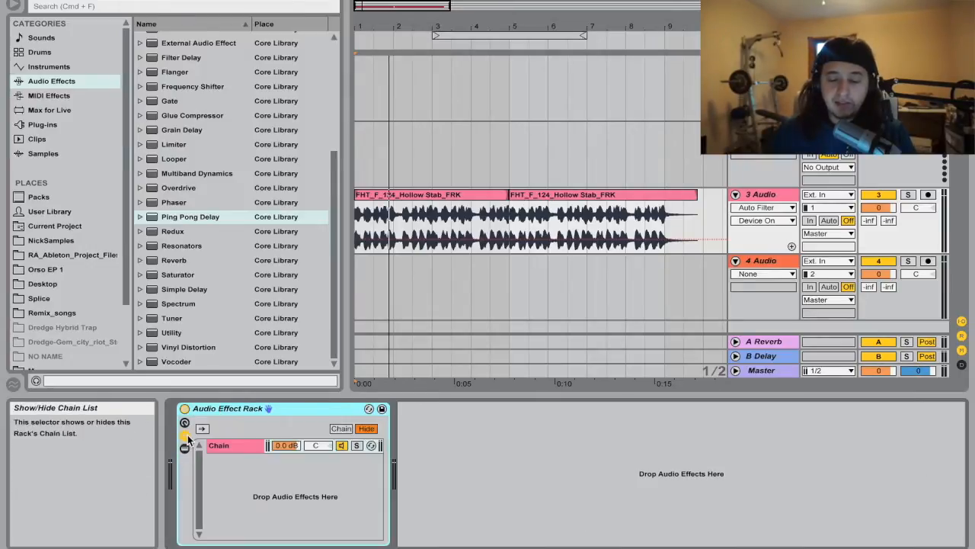
pyautogui.click(184, 436)
pyautogui.click(185, 449)
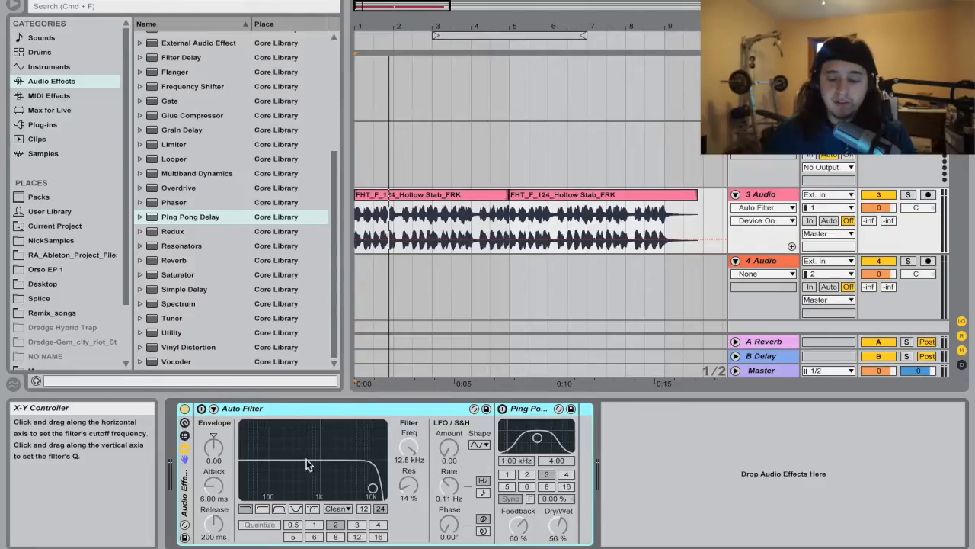
pyautogui.click(186, 437)
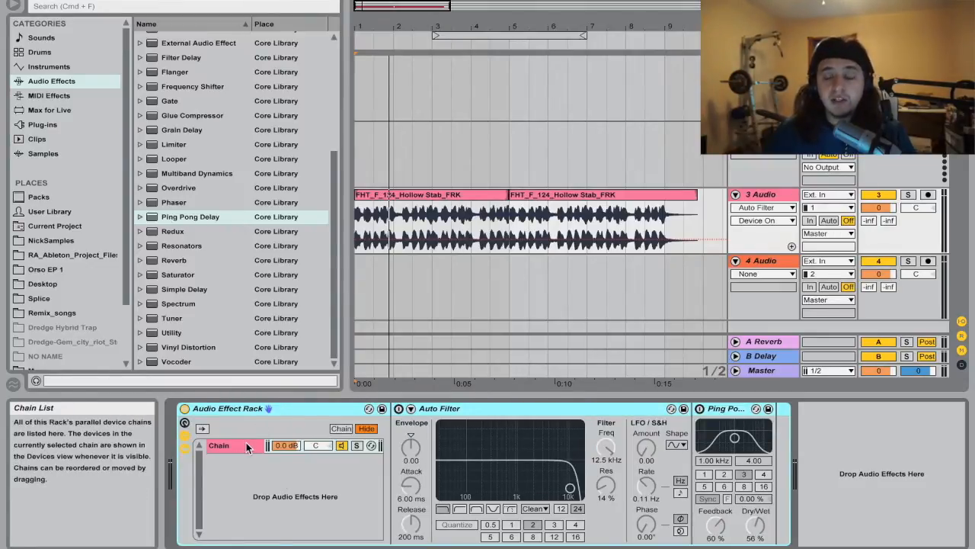
pyautogui.click(185, 436)
# Show the rack's macro controls and map the Auto Filter's on switch to Macro 1 and the Ping Pong Delay's to Macro 2
pyautogui.click(185, 423)
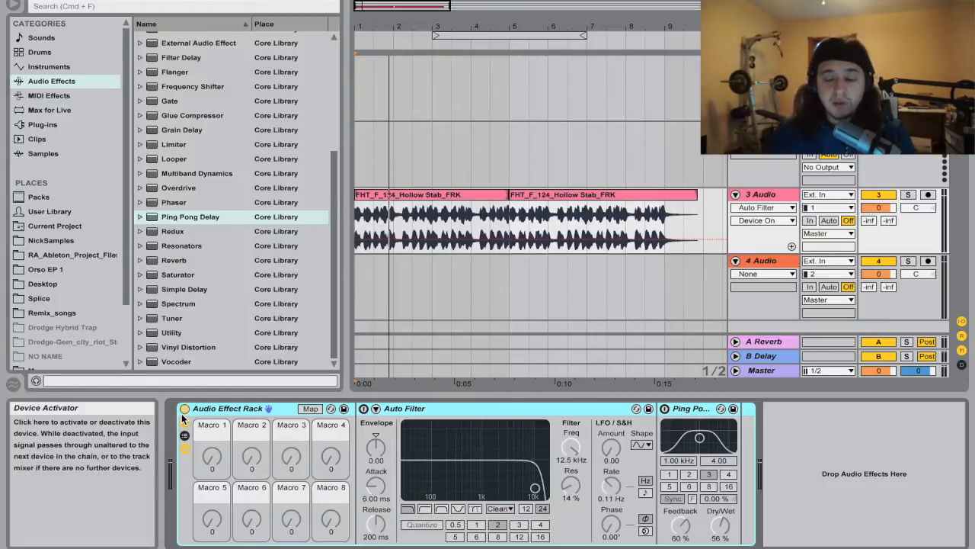
pyautogui.click(186, 424)
pyautogui.click(185, 423)
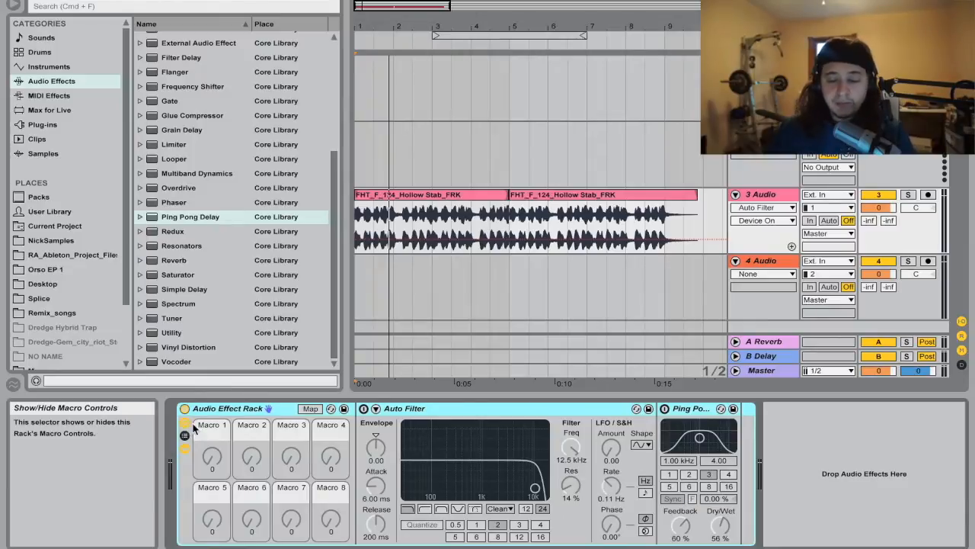
pyautogui.click(310, 408)
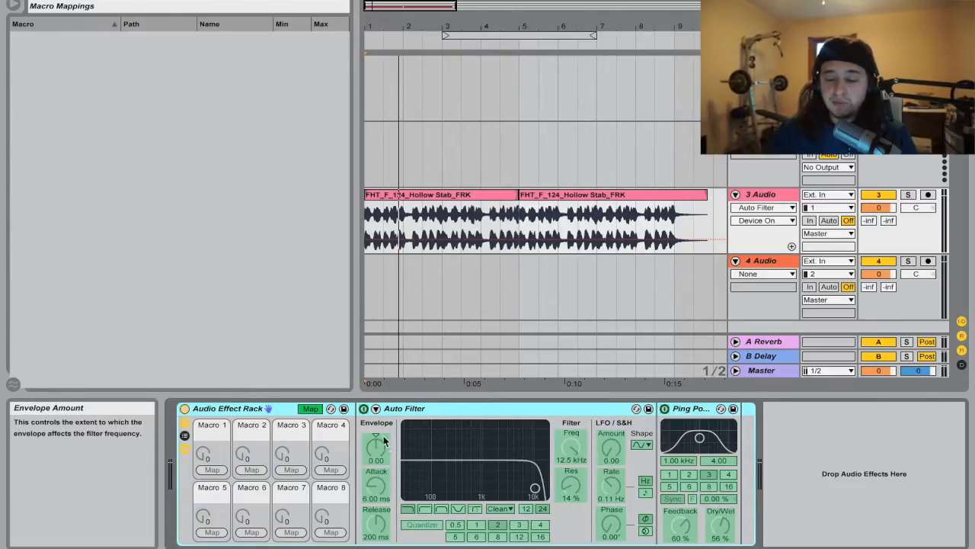
pyautogui.click(364, 409)
pyautogui.click(214, 470)
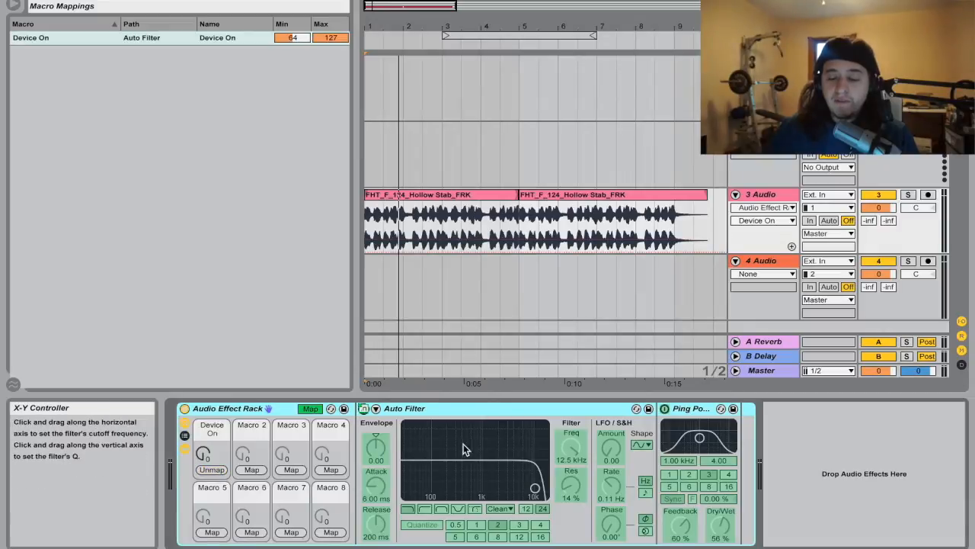
pyautogui.click(666, 409)
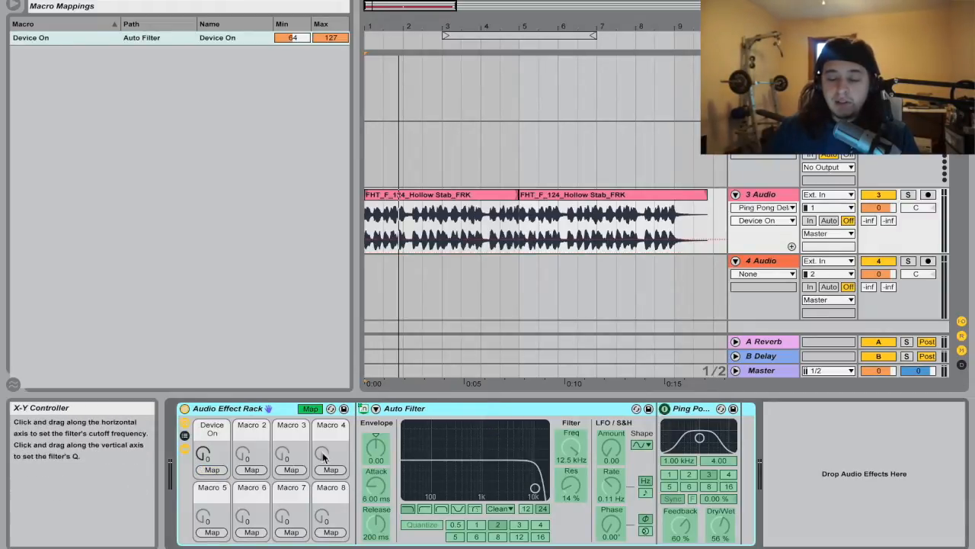
pyautogui.click(254, 470)
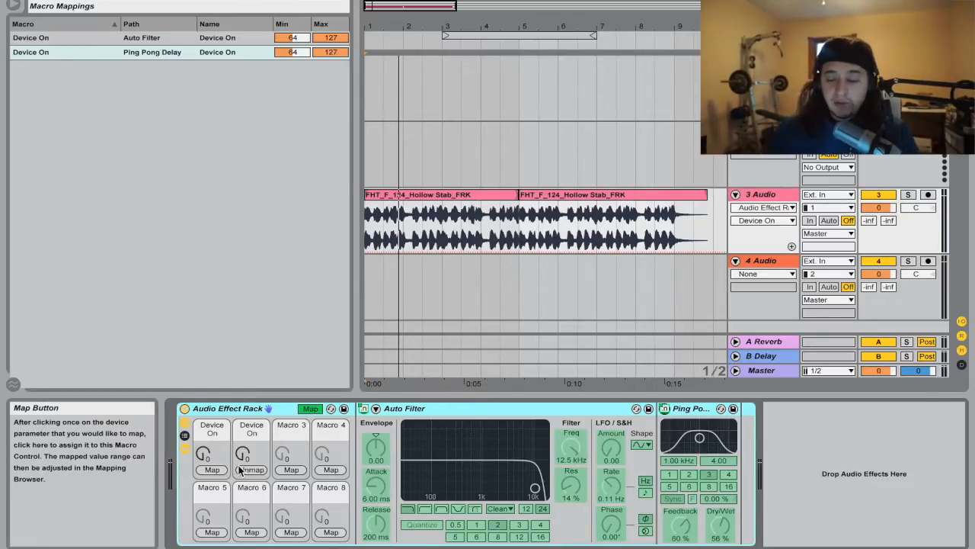
# Map the Auto Filter's frequency to Macro 5 and the Ping Pong Delay's feedback to Macro 6
pyautogui.click(571, 448)
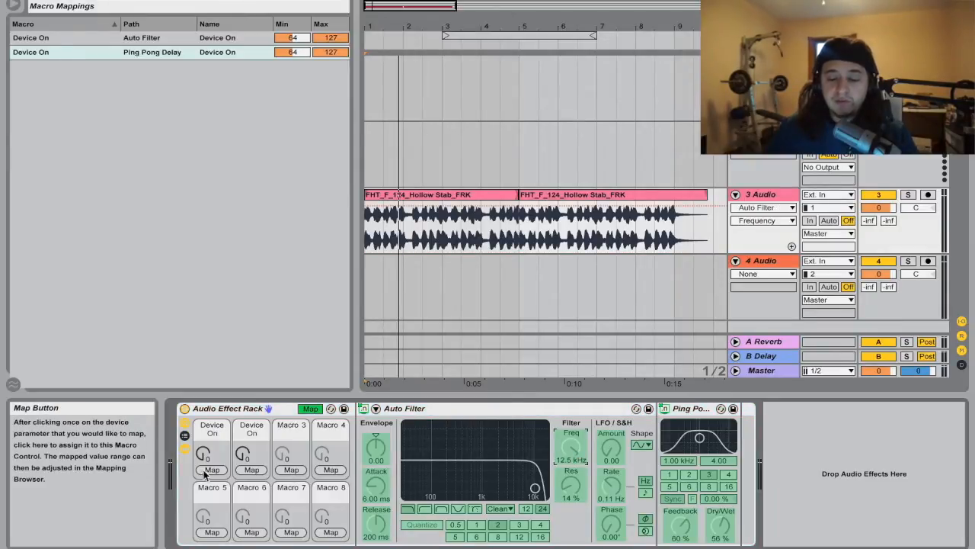
pyautogui.click(212, 533)
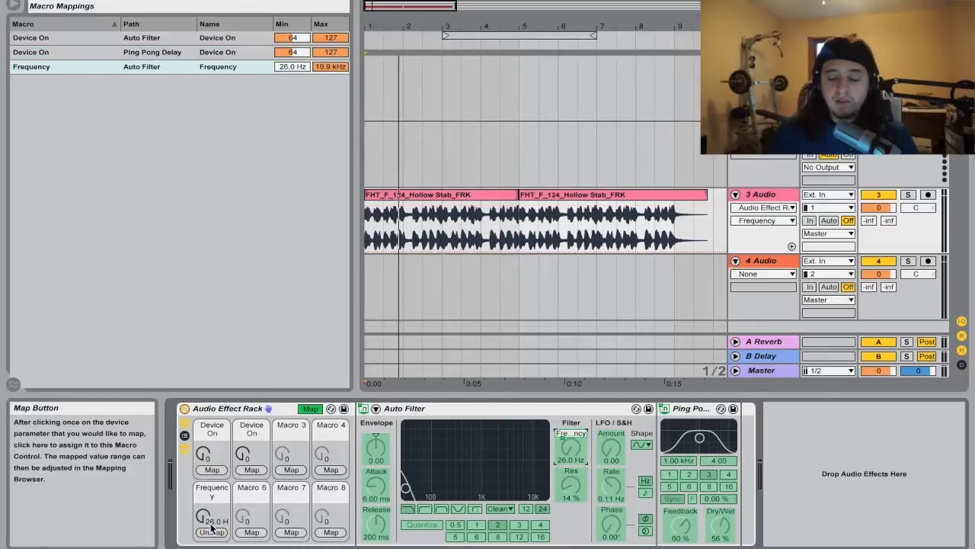
pyautogui.click(683, 533)
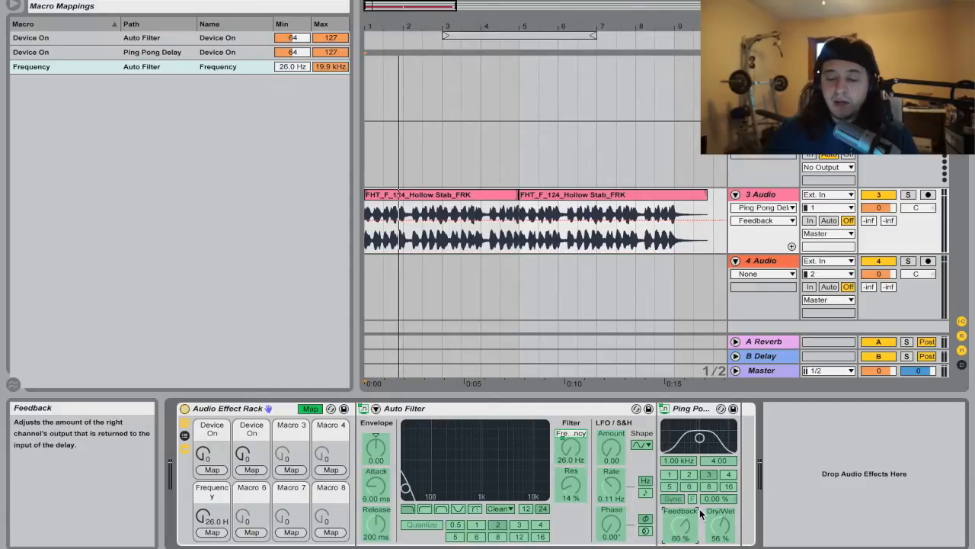
pyautogui.click(253, 533)
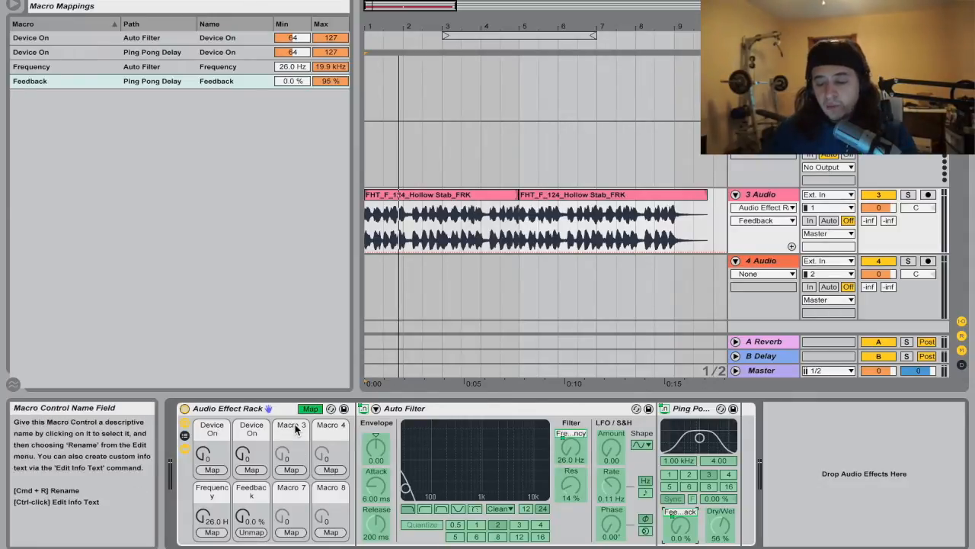
# Map the Ping Pong Delay's Dry/Wet to Macro 4 and the Auto Filter's filter type to Macro 3
pyautogui.click(720, 525)
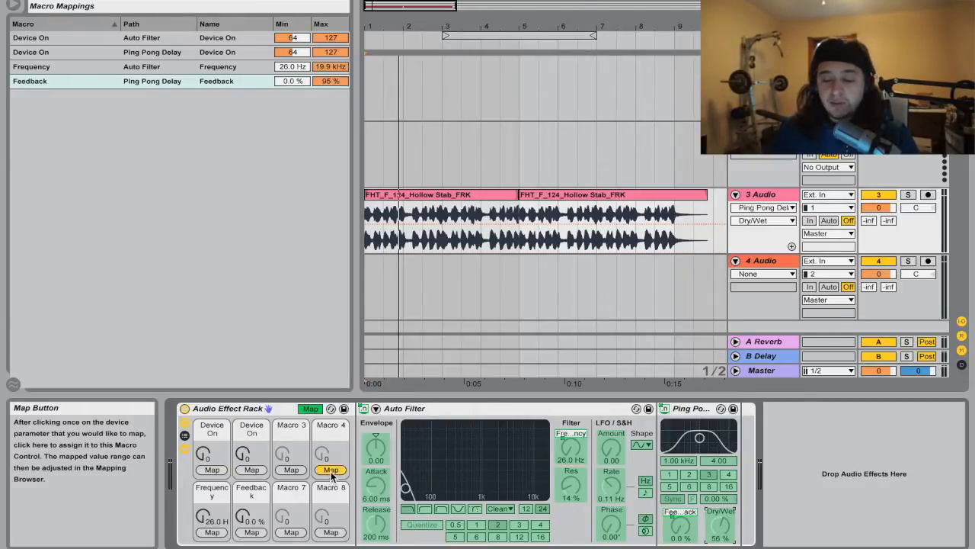
pyautogui.click(331, 471)
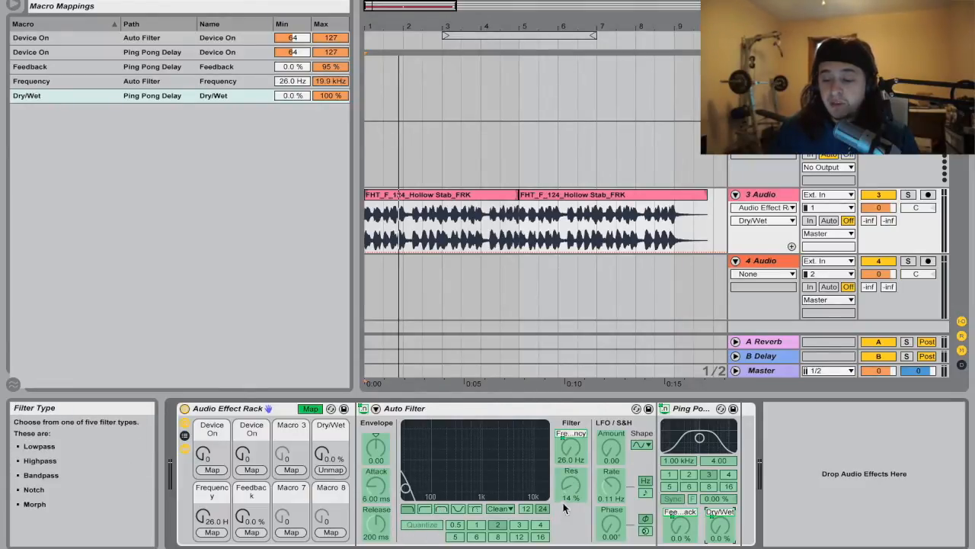
pyautogui.click(440, 510)
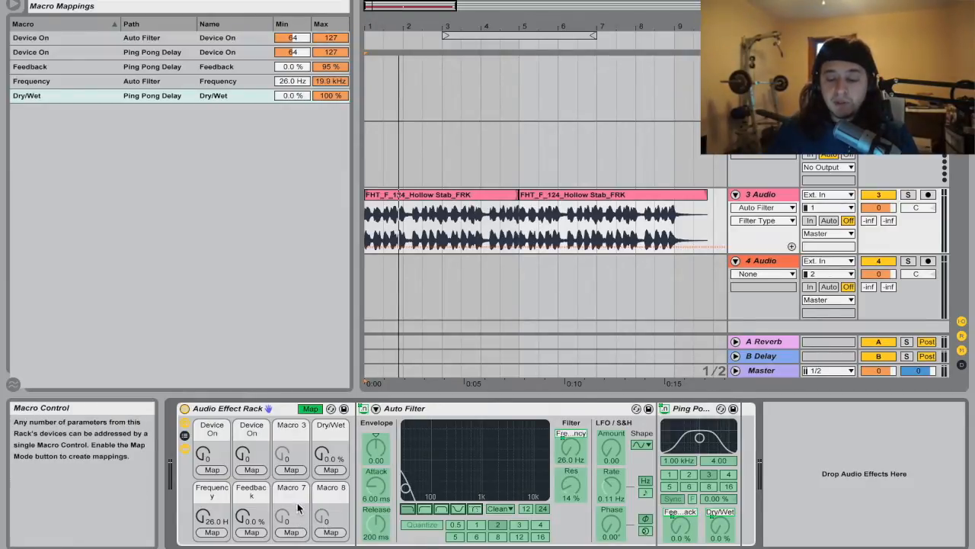
pyautogui.click(294, 471)
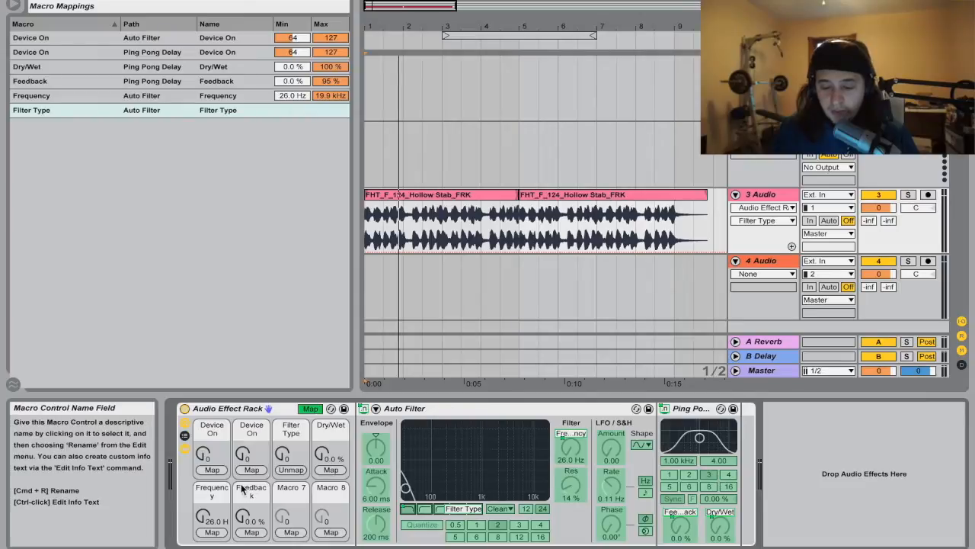
# Map the Ping Pong Delay's beat delay to Macro 8 and the Auto Filter's LFO phase to Macro 7
pyautogui.click(692, 477)
pyautogui.click(333, 532)
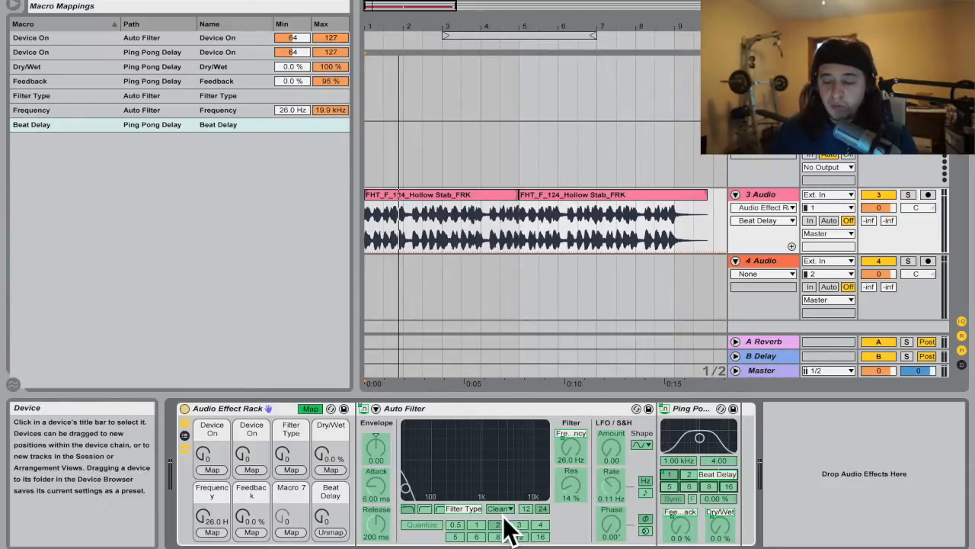
pyautogui.click(612, 524)
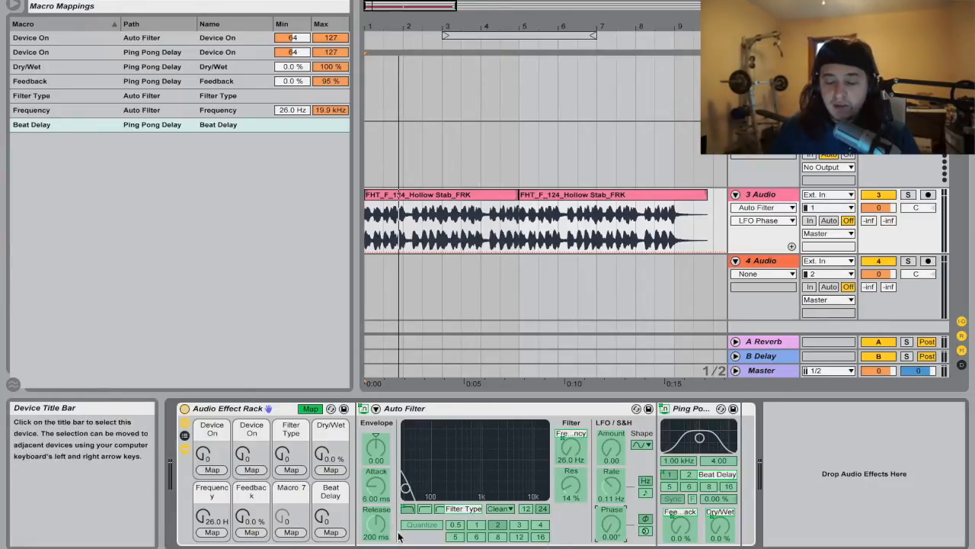
pyautogui.click(291, 532)
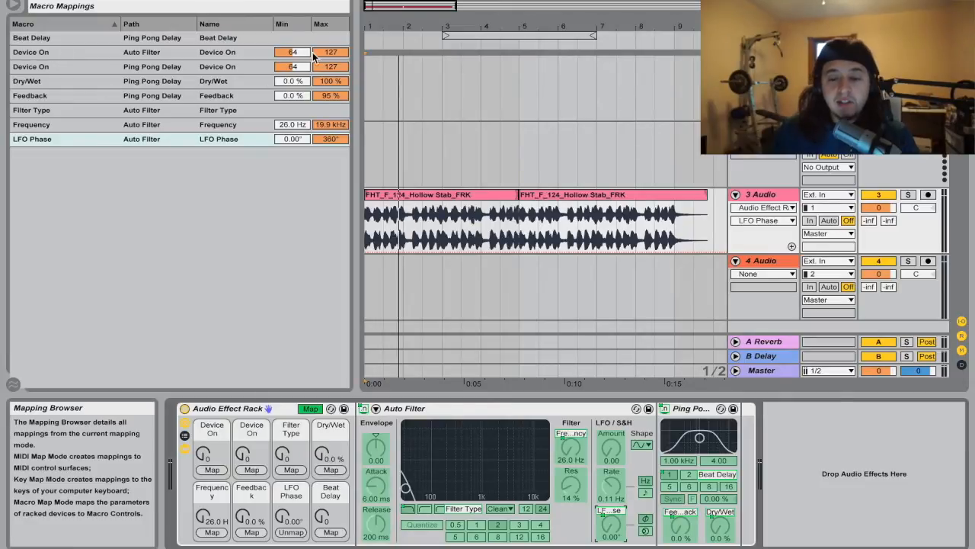
# Set the minimum of both Device On macro mappings to 30 and leave macro mapping mode
pyautogui.moveTo(293, 54); pyautogui.dragTo(293, 78)
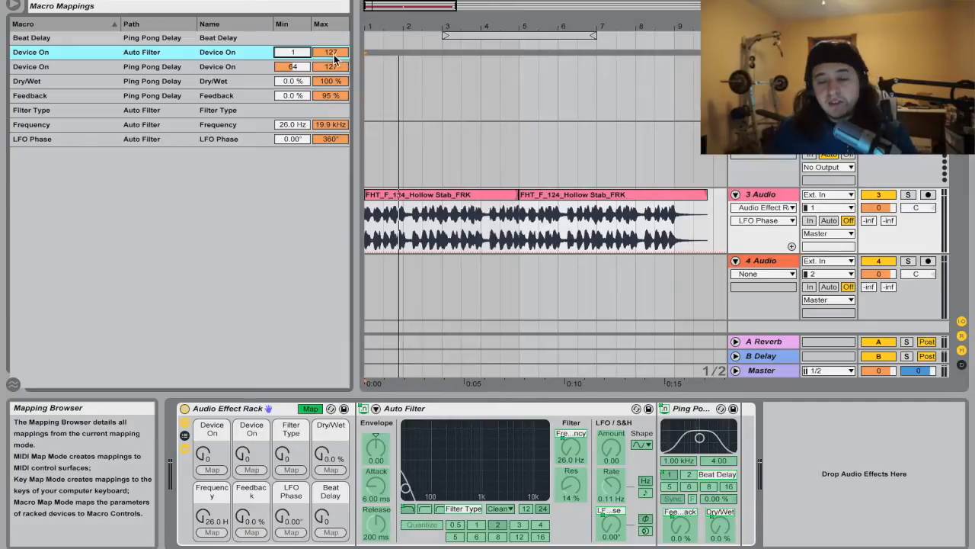
pyautogui.moveTo(295, 56); pyautogui.dragTo(292, 48)
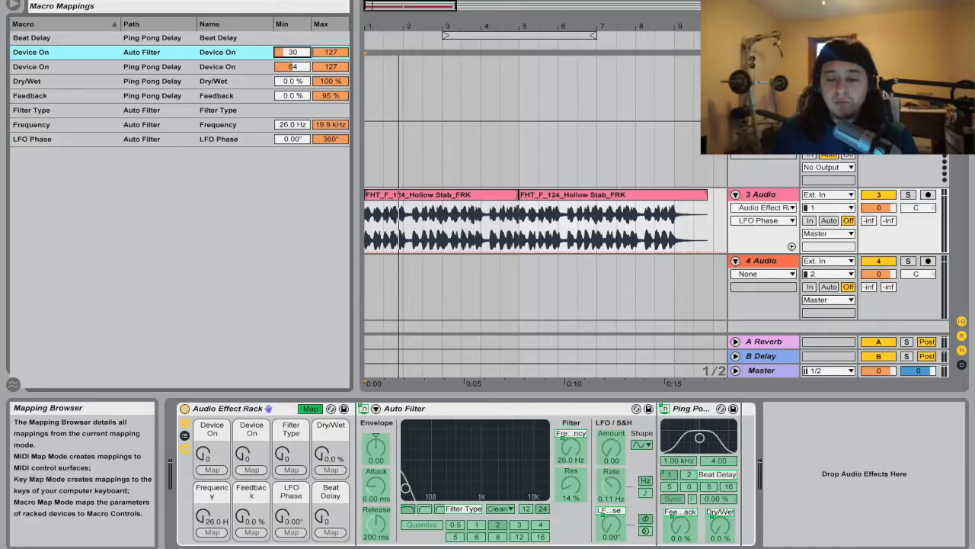
pyautogui.moveTo(291, 70); pyautogui.dragTo(291, 76)
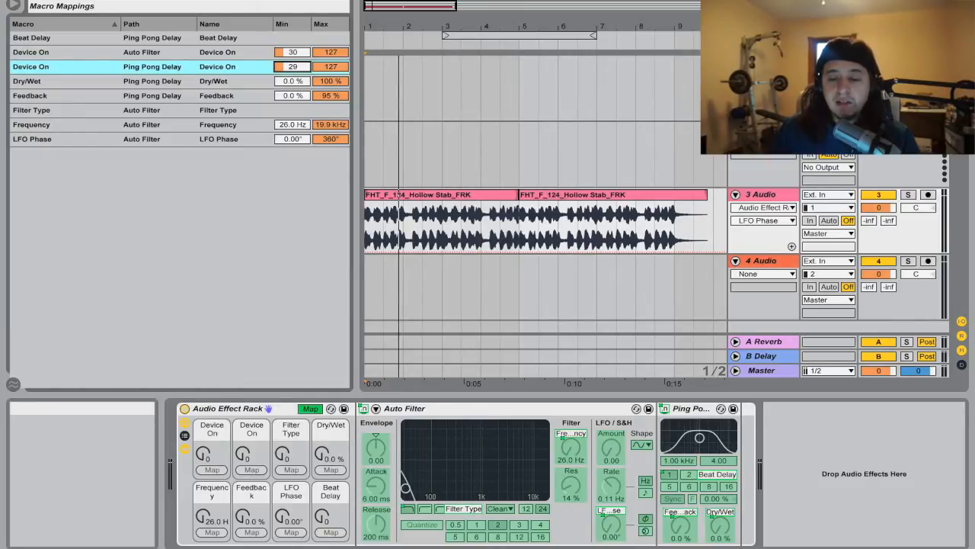
pyautogui.click(310, 408)
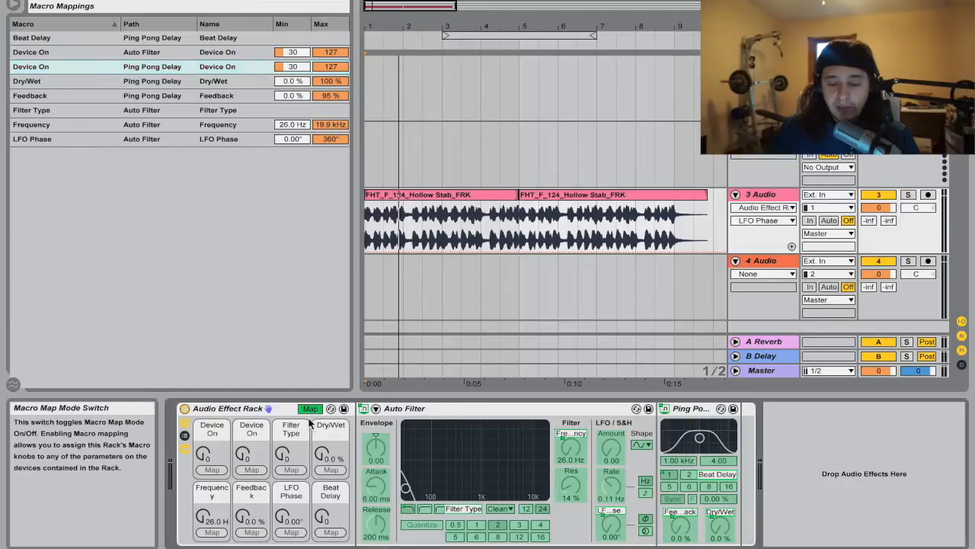
# Test both Device On macros by turning them up past their thresholds and back down
pyautogui.click(213, 458)
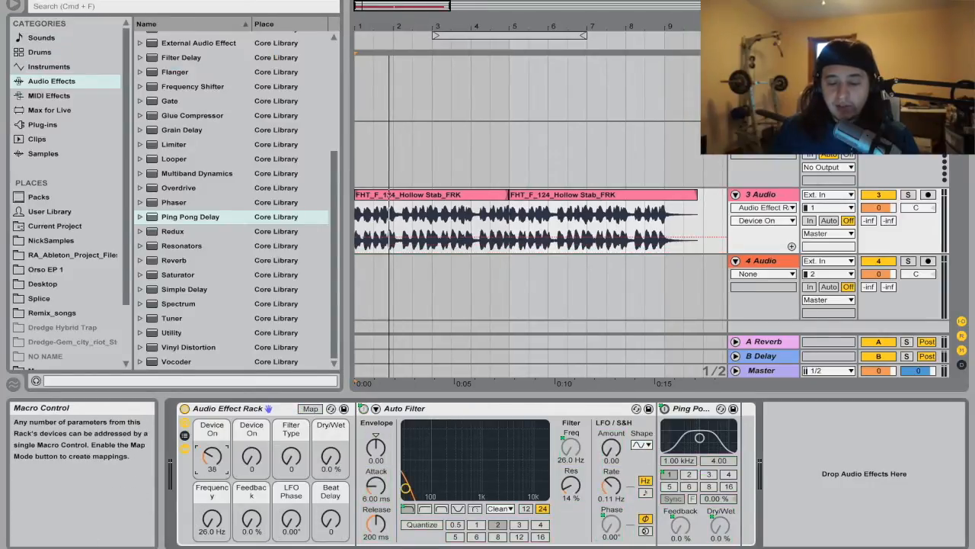
pyautogui.moveTo(212, 457); pyautogui.dragTo(252, 458)
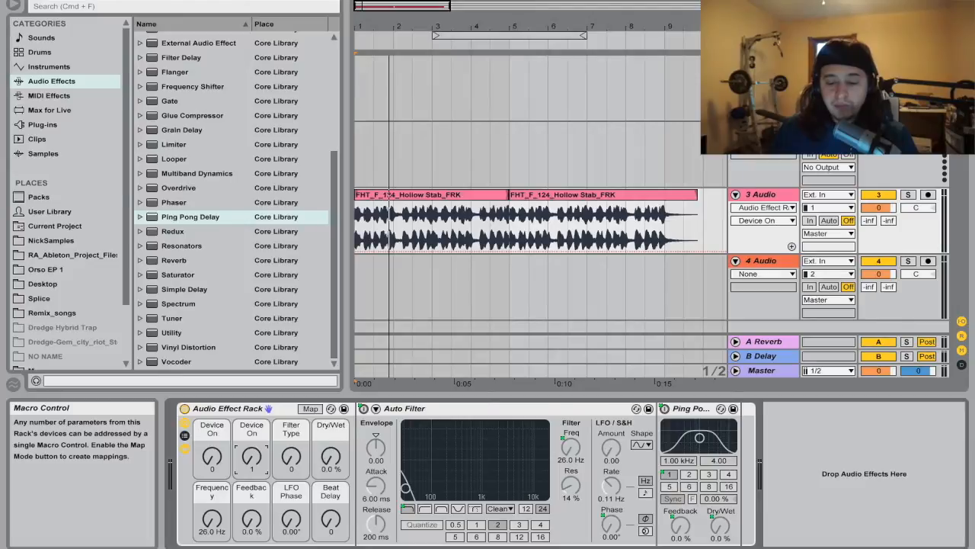
# Return to macro mapping mode and limit the Ping Pong Delay's Dry/Wet mapping range to 30–70 %
pyautogui.click(310, 408)
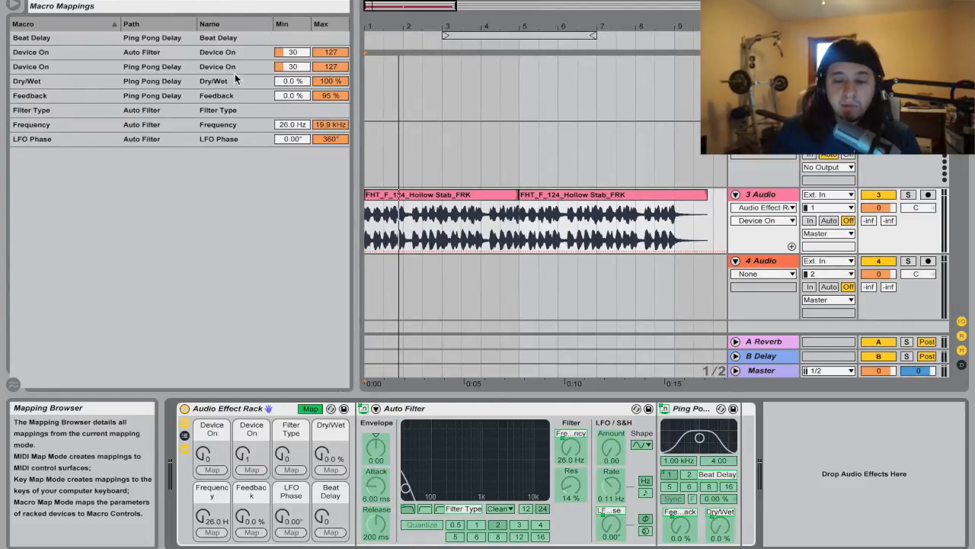
pyautogui.moveTo(298, 84); pyautogui.dragTo(297, 69)
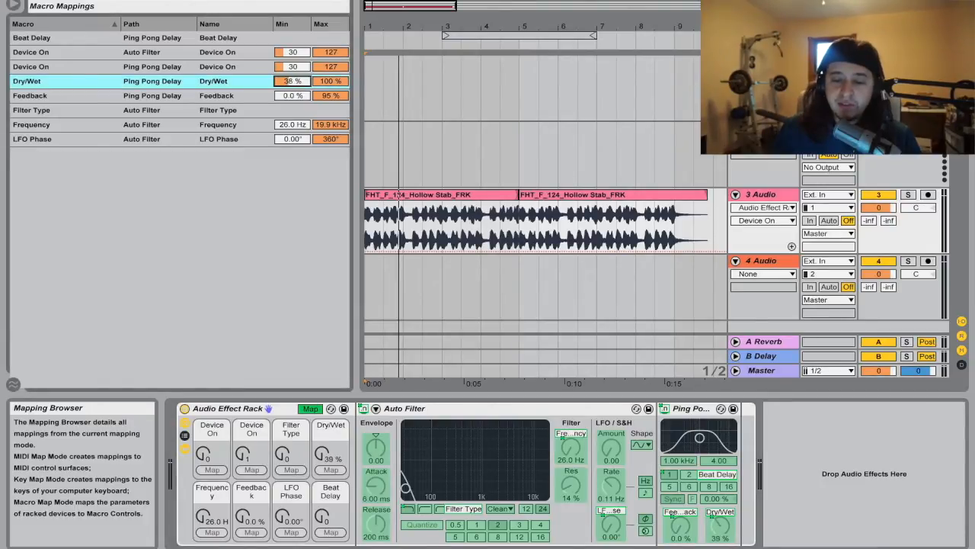
pyautogui.moveTo(297, 69); pyautogui.dragTo(330, 114)
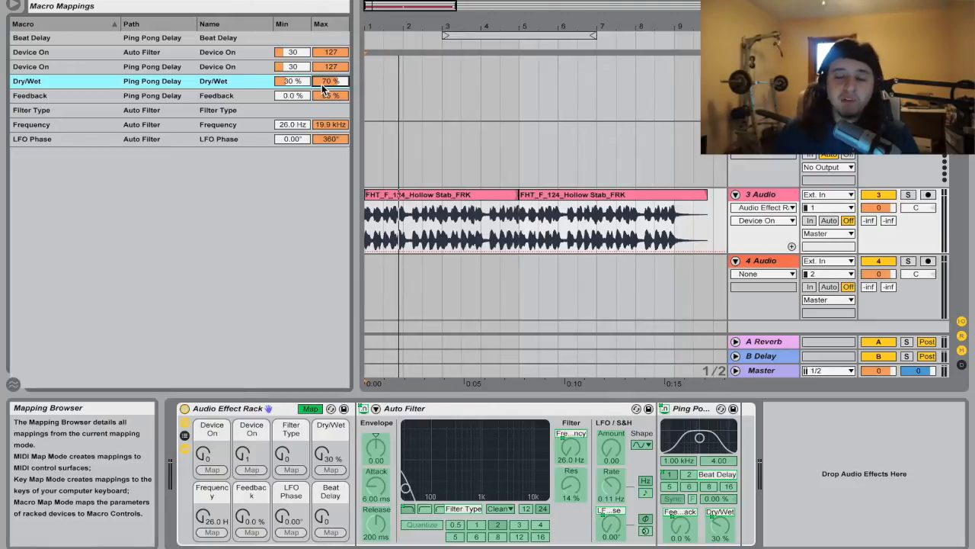
# Limit the Ping Pong Delay's Feedback mapping range to a minimum of 30 % and a maximum of 70 %
pyautogui.click(183, 96)
pyautogui.moveTo(304, 97); pyautogui.dragTo(304, 80)
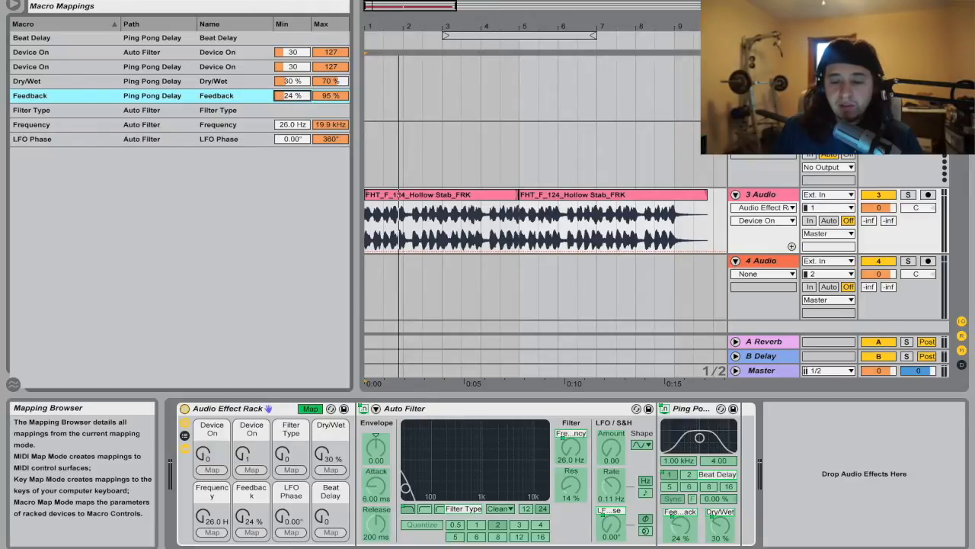
pyautogui.moveTo(307, 97); pyautogui.dragTo(307, 92)
pyautogui.click(330, 97)
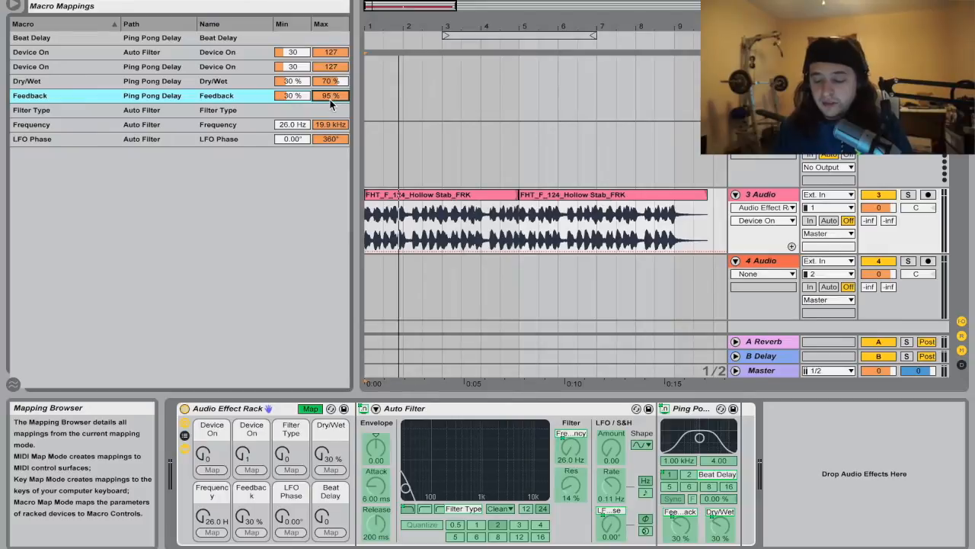
pyautogui.write('70')
pyautogui.press('Return')
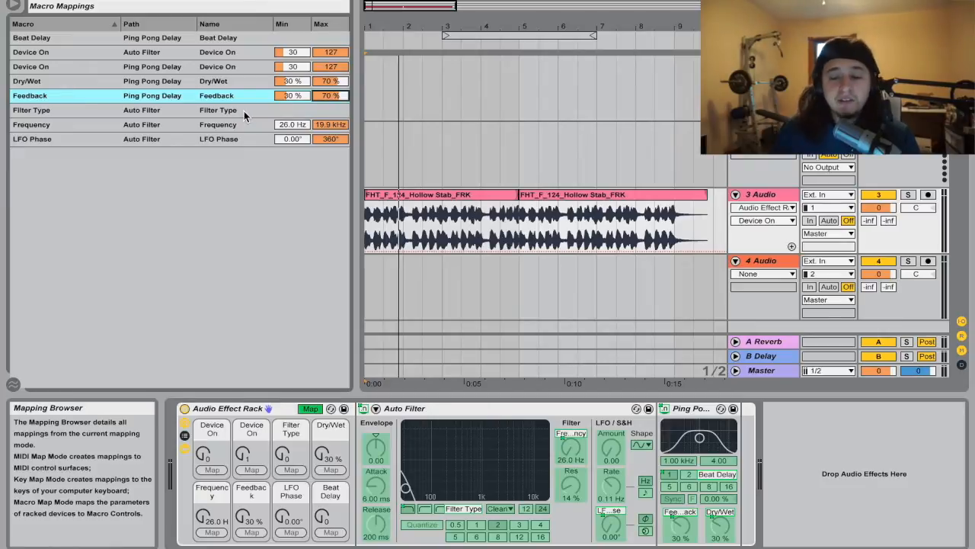
# Set the Auto Filter's Frequency mapping range to a minimum of 150 Hz and a maximum of 10.0 kHz
pyautogui.moveTo(305, 128); pyautogui.dragTo(304, 114)
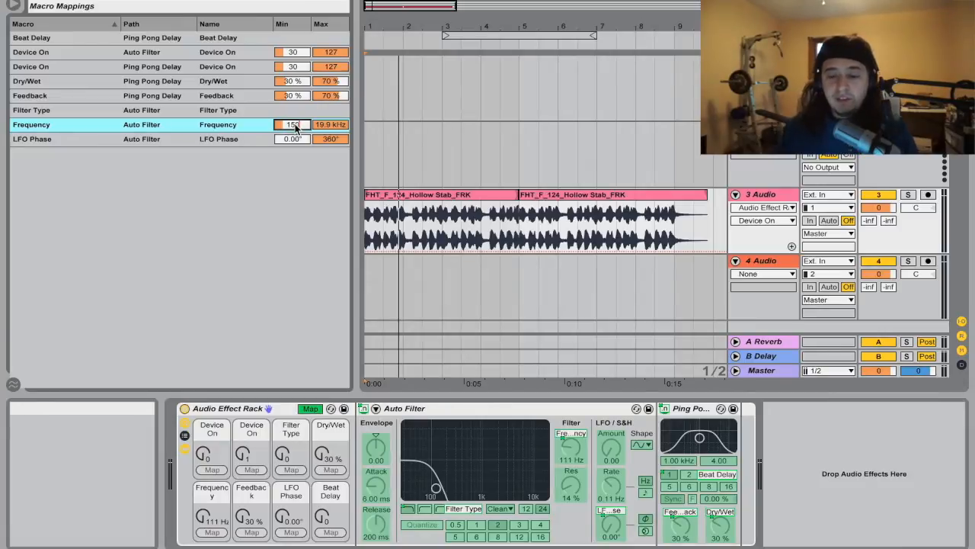
pyautogui.write('150')
pyautogui.press('Return')
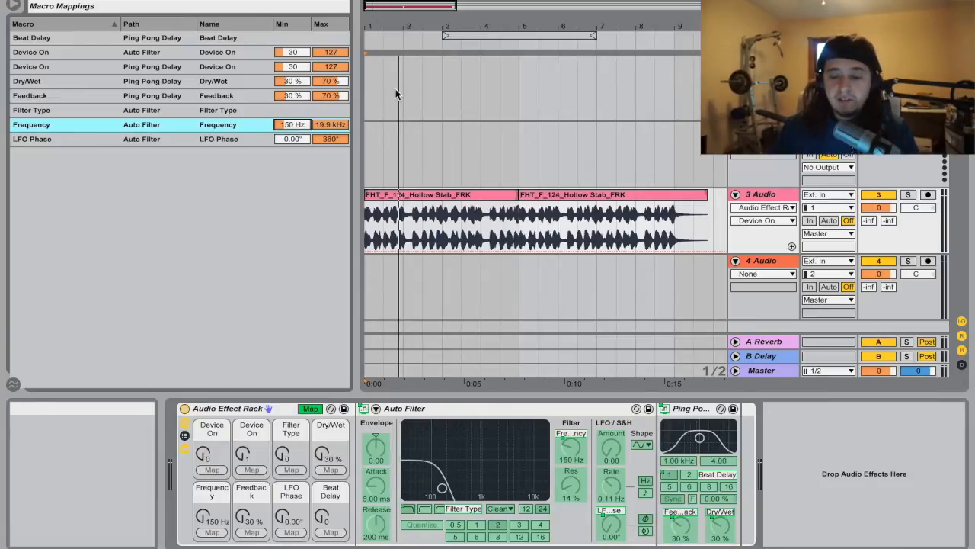
pyautogui.click(330, 125)
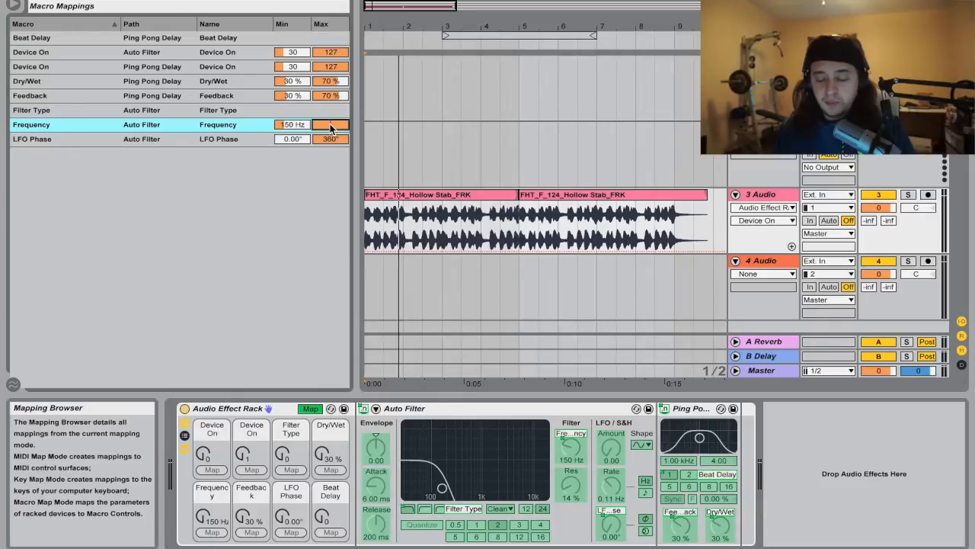
pyautogui.write('10000')
pyautogui.press('Return')
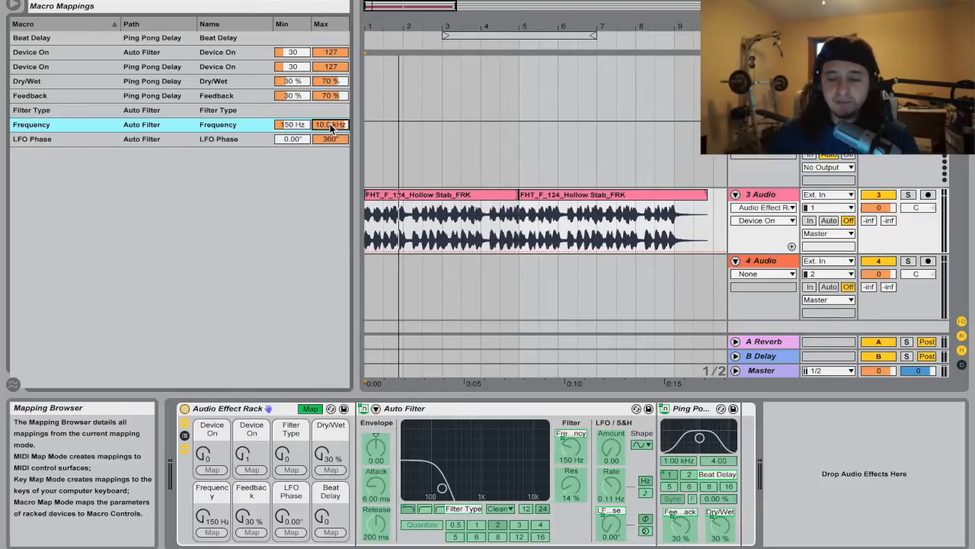
# Set the LFO Phase mapping range to 20°–200° and leave macro mapping mode
pyautogui.moveTo(296, 139); pyautogui.dragTo(296, 126)
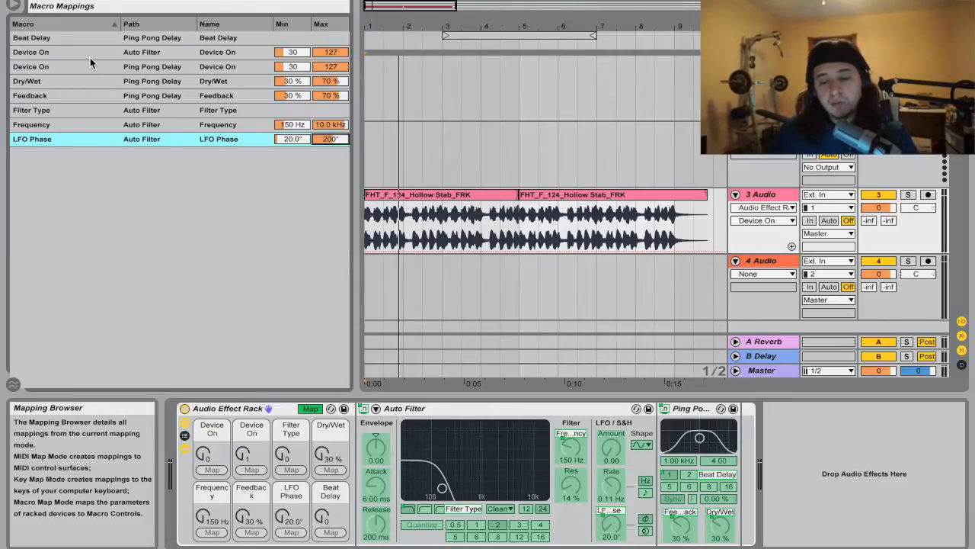
pyautogui.click(310, 409)
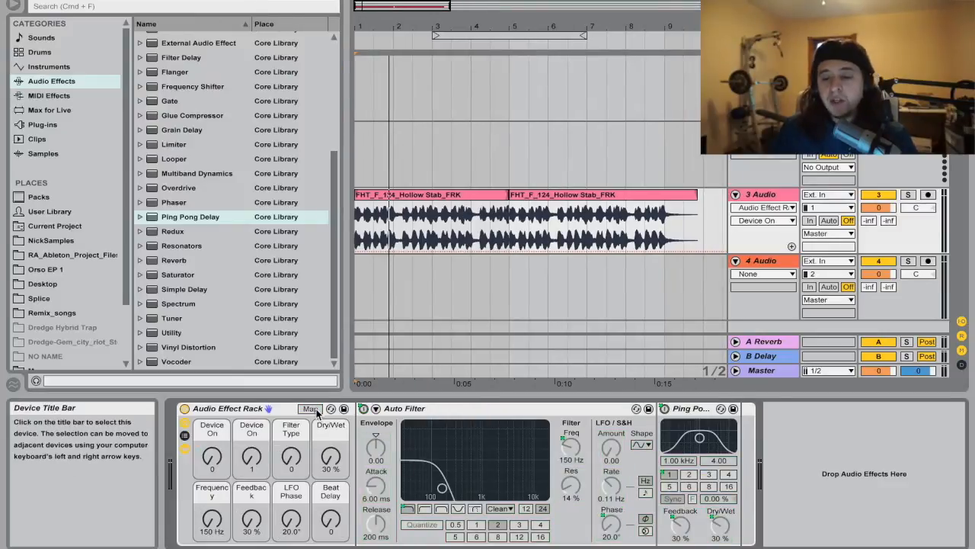
# Move the arrangement loop to start at bar 1 and extend it to about bar 10, past both Hollow Stab clips
pyautogui.moveTo(470, 35); pyautogui.dragTo(402, 36)
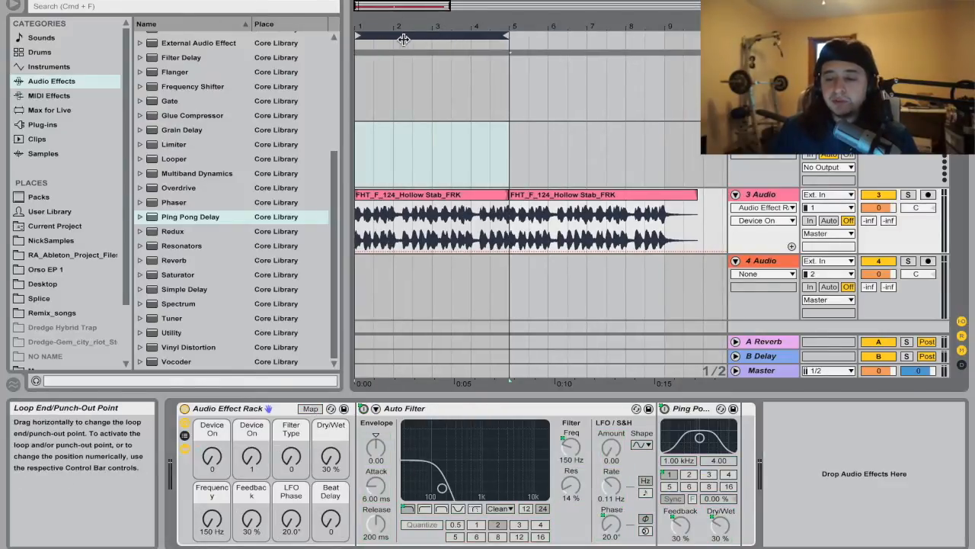
pyautogui.moveTo(510, 42); pyautogui.dragTo(693, 42)
pyautogui.moveTo(615, 27); pyautogui.dragTo(517, 26)
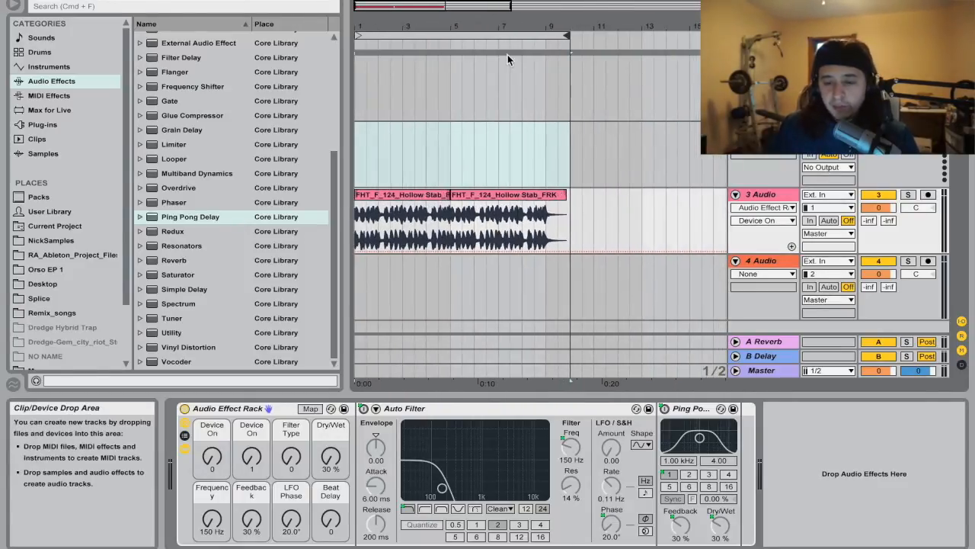
pyautogui.click(389, 1)
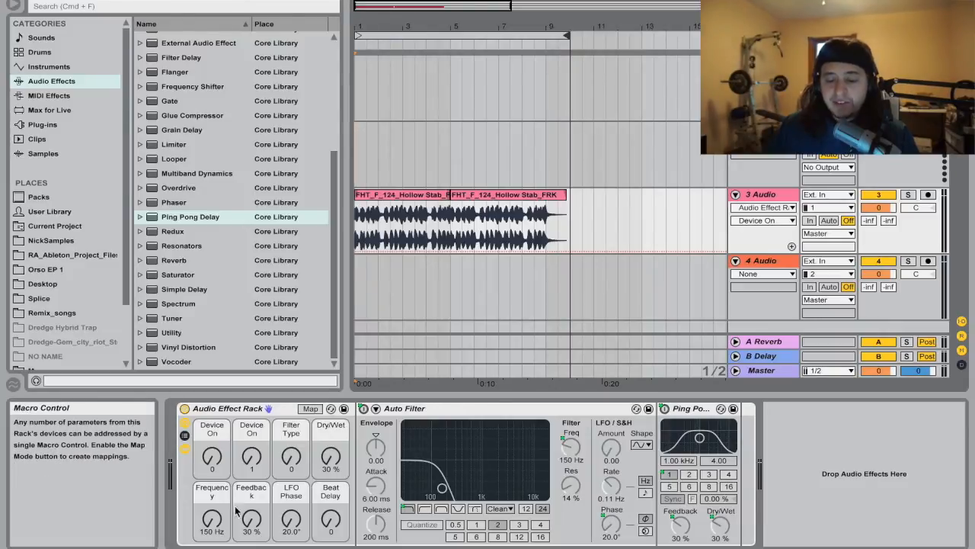
# Reset the delay's Device On macro to 0, start playback, and set the Frequency macro to 1.38 kHz and Feedback to 55 %
pyautogui.click(263, 462)
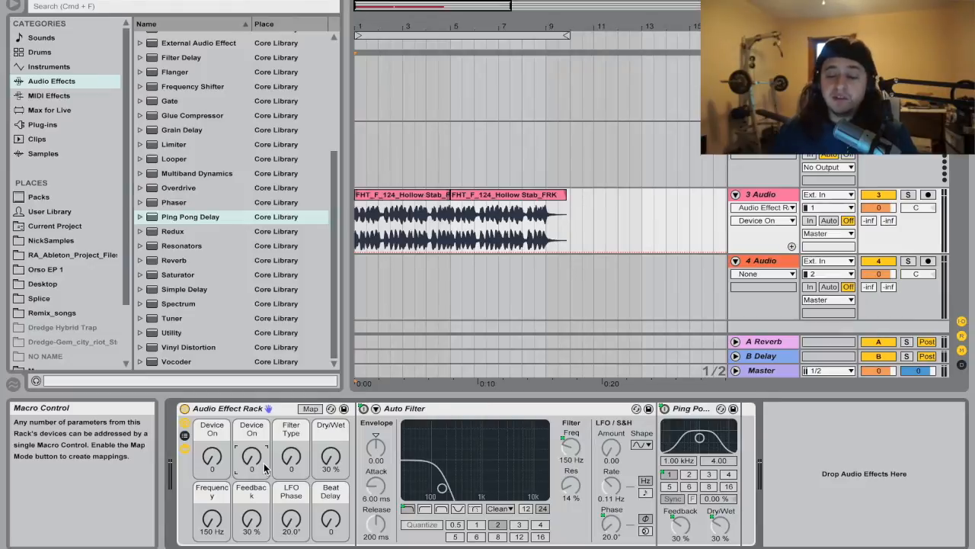
pyautogui.press('space')
pyautogui.moveTo(207, 526); pyautogui.dragTo(207, 500)
pyautogui.moveTo(253, 523); pyautogui.dragTo(252, 505)
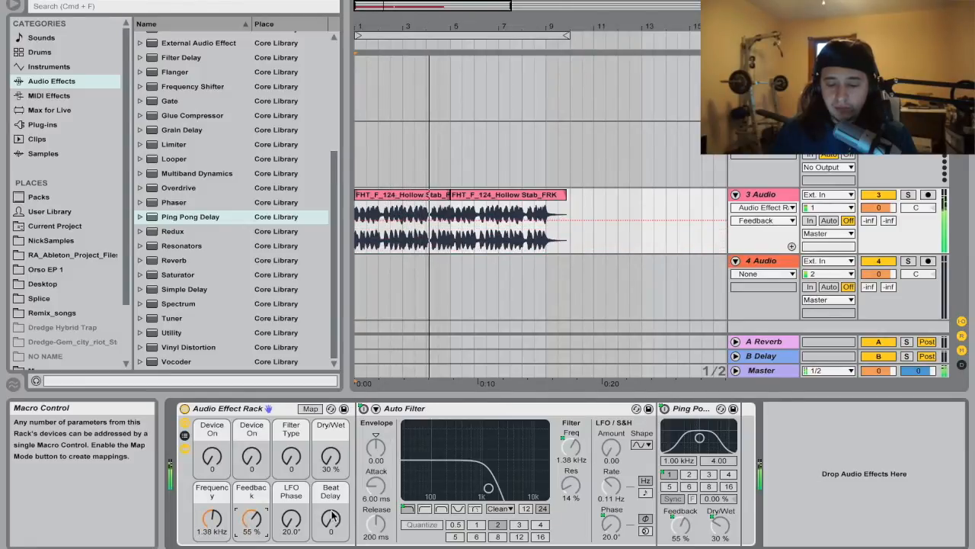
pyautogui.moveTo(300, 470); pyautogui.dragTo(300, 442)
pyautogui.moveTo(291, 457); pyautogui.dragTo(291, 503)
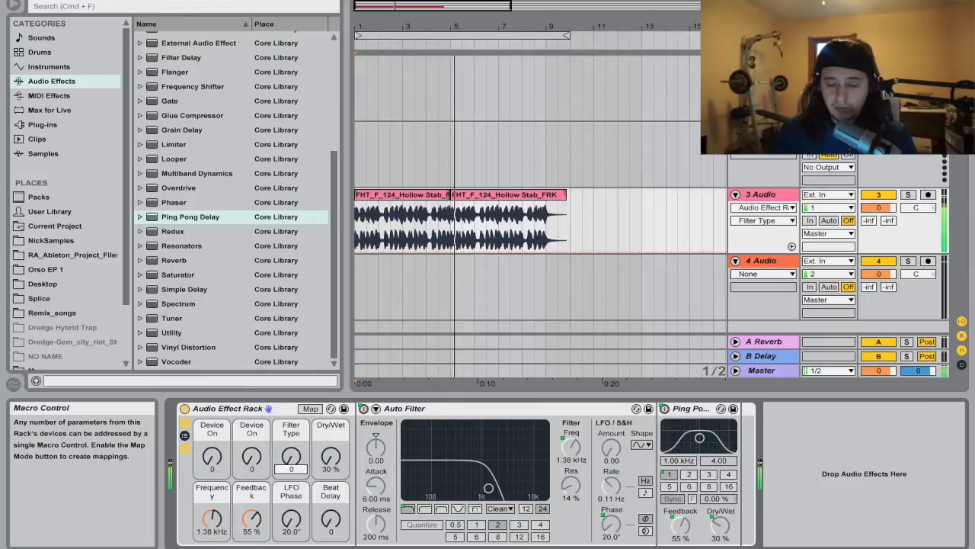
# During playback, set the Dry/Wet macro to 56 %, Beat Delay to 50 and the filter's Device On macro to 68
pyautogui.moveTo(331, 457); pyautogui.dragTo(330, 431)
pyautogui.moveTo(331, 519); pyautogui.dragTo(331, 479)
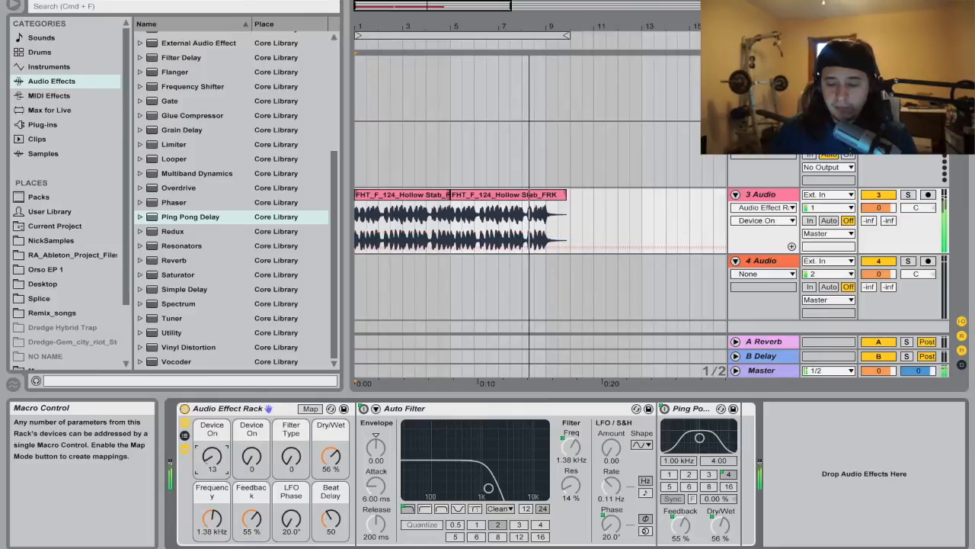
pyautogui.moveTo(211, 462); pyautogui.dragTo(212, 411)
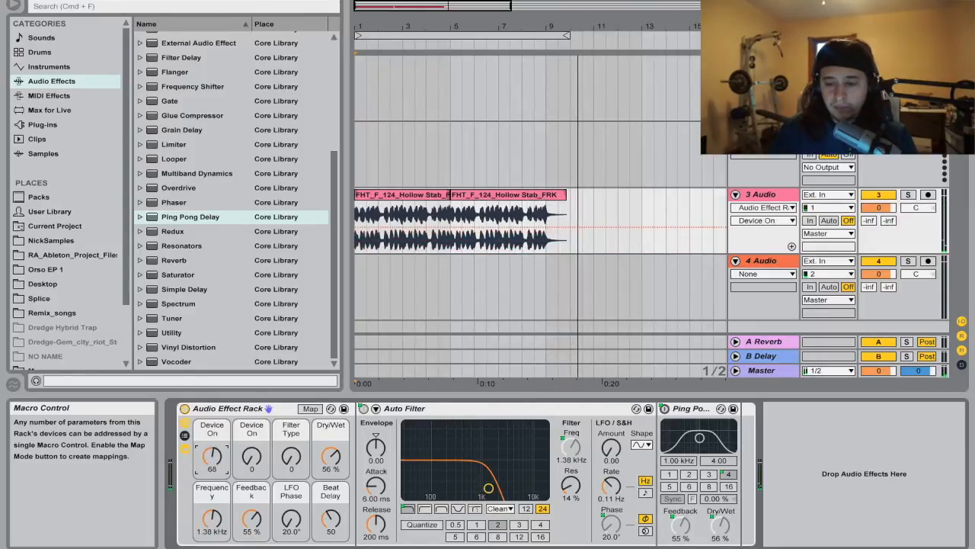
# Restart playback from the loop's beginning and set the filter's Device On macro to 92 and the delay's to 54
pyautogui.rightClick(472, 35)
pyautogui.click(498, 43)
pyautogui.press('space')
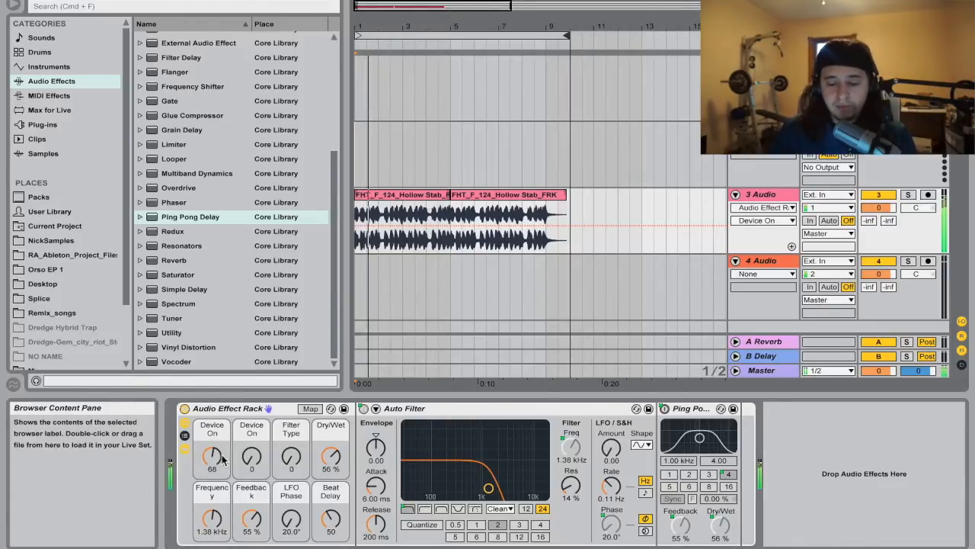
pyautogui.moveTo(212, 456); pyautogui.dragTo(212, 411)
pyautogui.moveTo(252, 457); pyautogui.dragTo(252, 416)
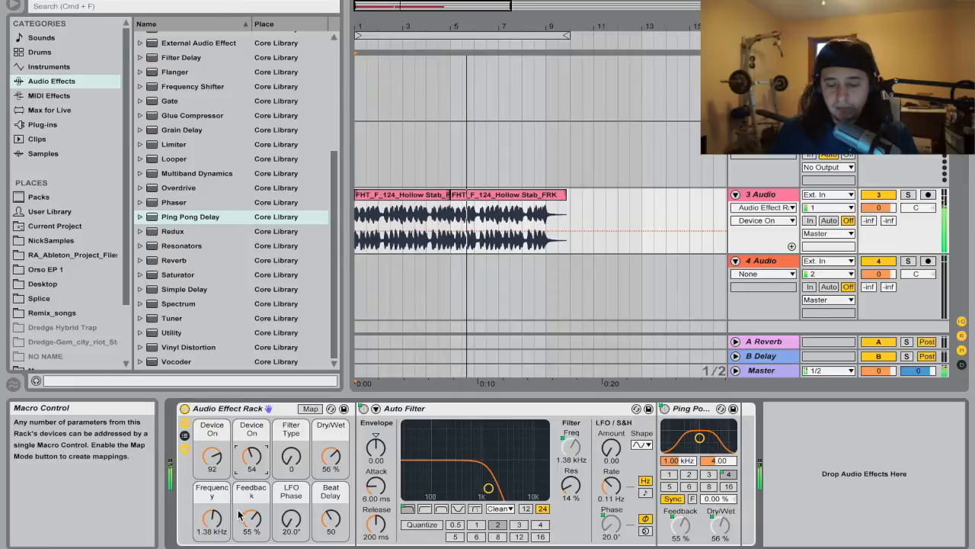
# Set the Feedback macro to 30 %, Beat Delay to 17, the filter's Device On to 64 and Frequency to 300 Hz
pyautogui.moveTo(252, 519); pyautogui.dragTo(251, 538)
pyautogui.moveTo(330, 517); pyautogui.dragTo(330, 514)
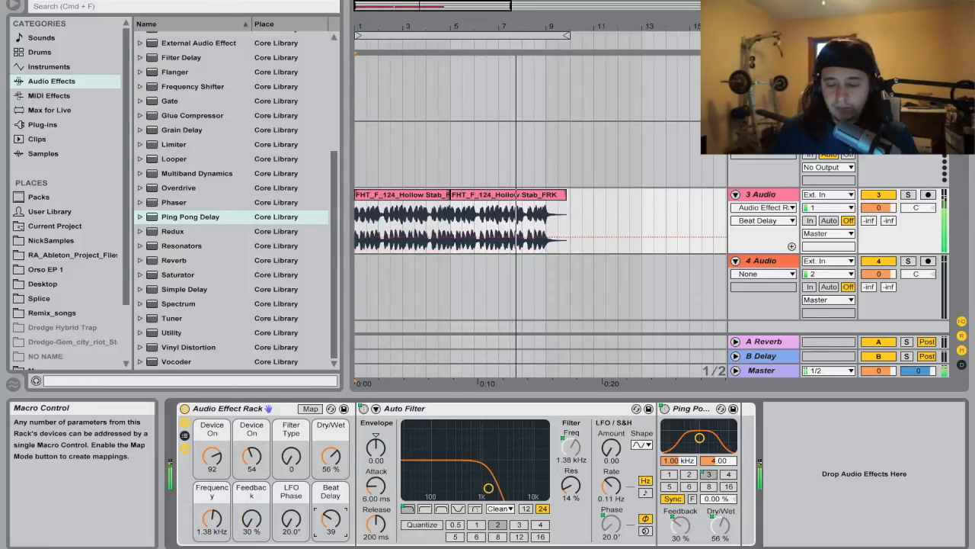
pyautogui.moveTo(212, 455); pyautogui.dragTo(212, 466)
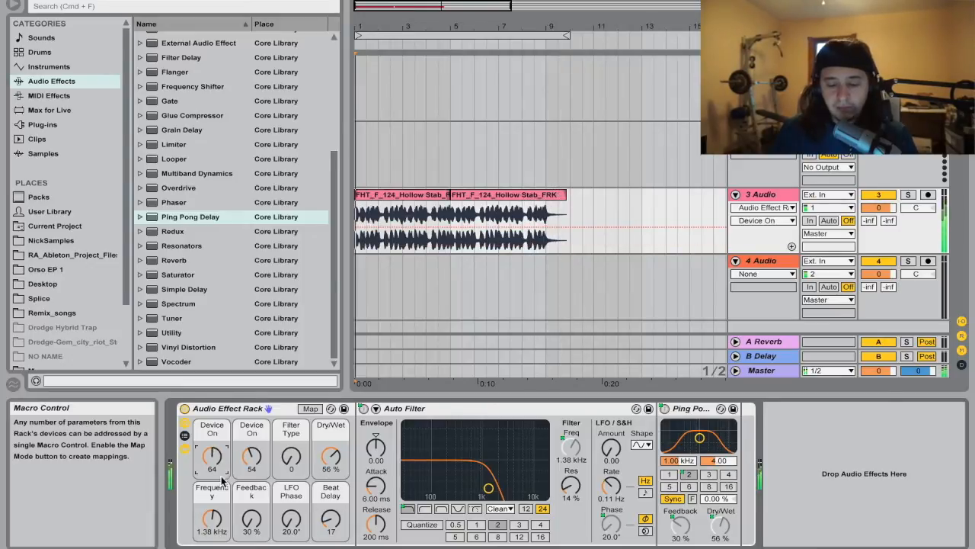
pyautogui.moveTo(212, 518); pyautogui.dragTo(212, 547)
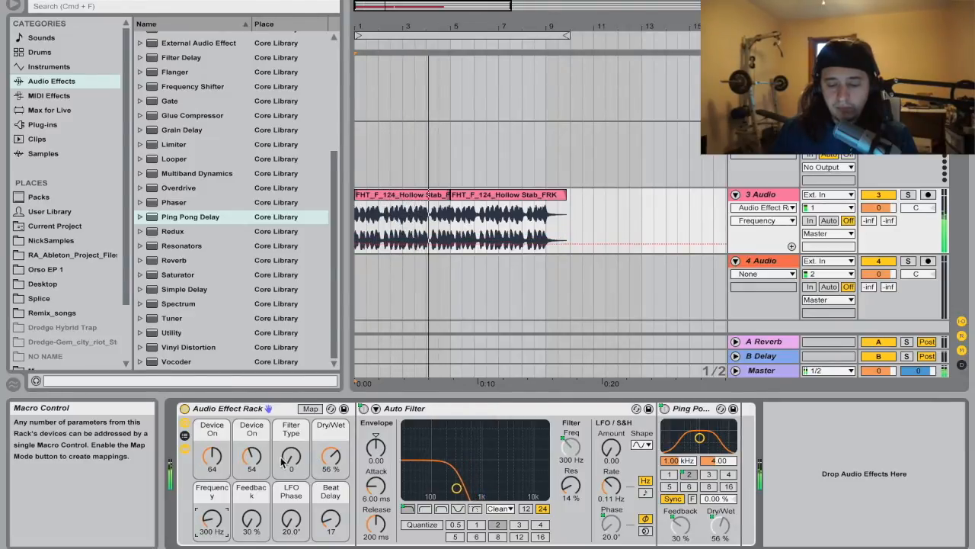
# Set Beat Delay to 9, LFO Phase to 176° and Frequency to 3.25 kHz, and adjust the filter's Device On macro while switching the delay off
pyautogui.moveTo(329, 519); pyautogui.dragTo(296, 503)
pyautogui.click(218, 455)
pyautogui.moveTo(217, 455); pyautogui.dragTo(217, 427)
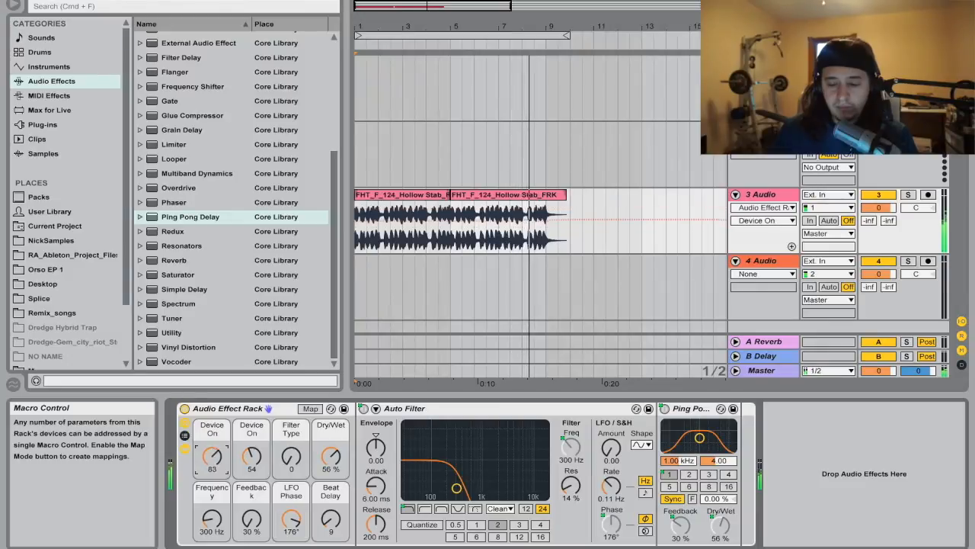
pyautogui.moveTo(219, 531); pyautogui.dragTo(257, 499)
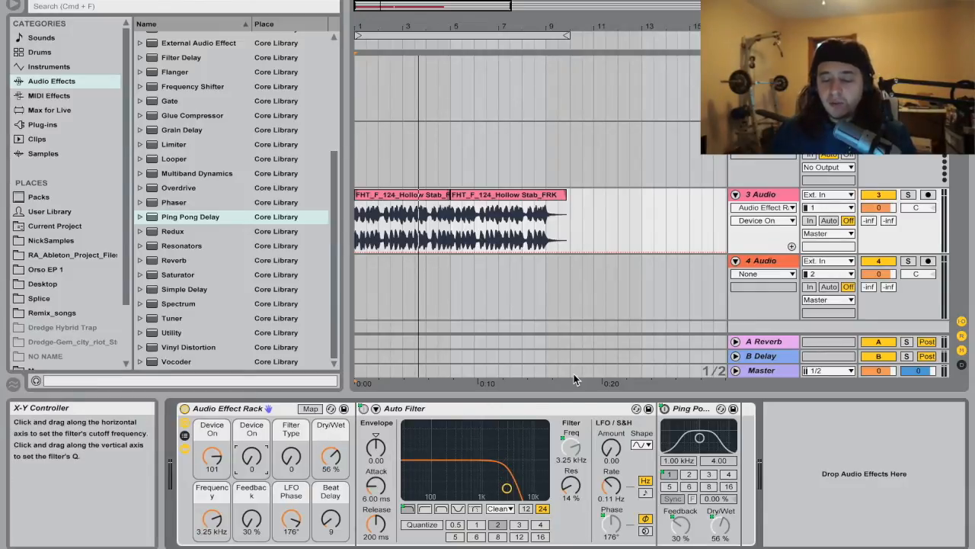
pyautogui.moveTo(212, 456); pyautogui.dragTo(212, 499)
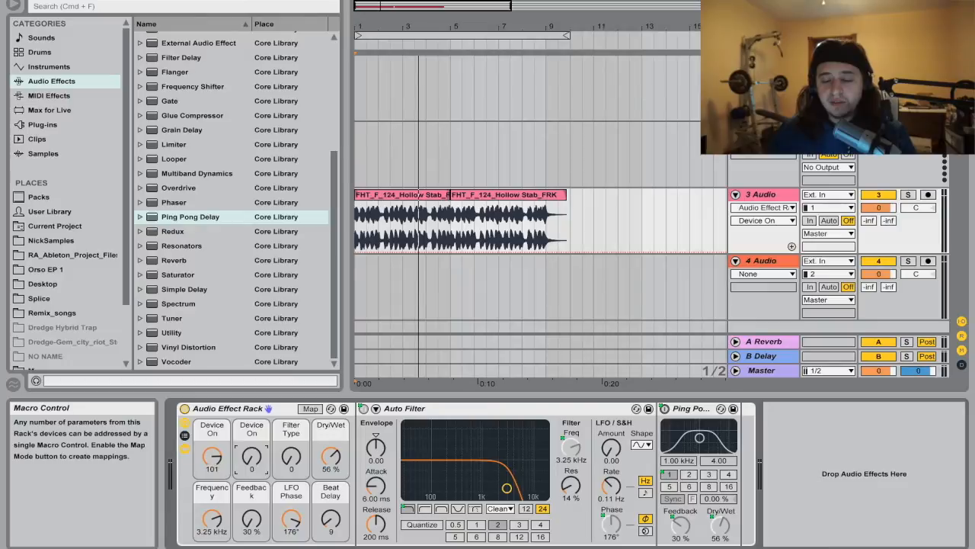
pyautogui.moveTo(212, 456); pyautogui.dragTo(212, 448)
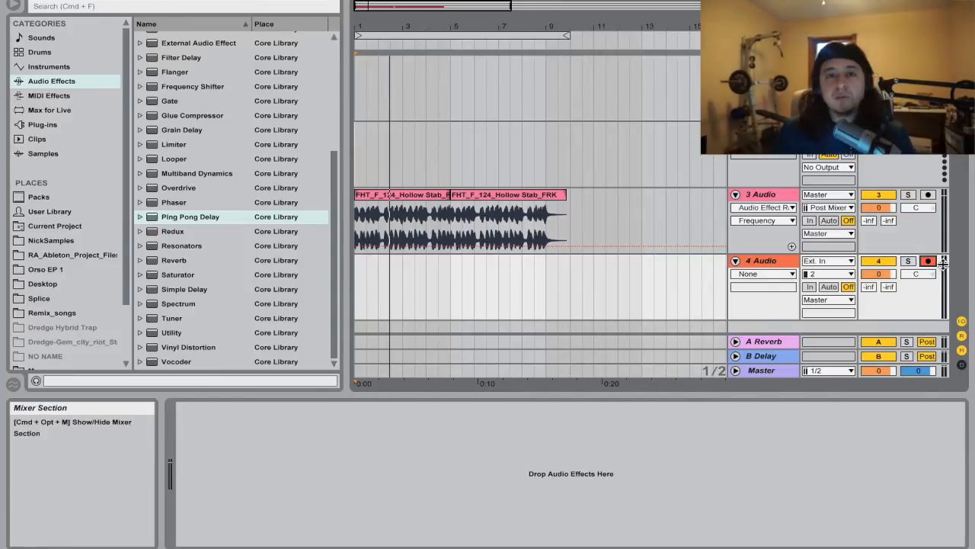
# Set track 3's audio input to Ext. In on channel 1/2, keeping track 4 armed for recording
pyautogui.click(787, 260)
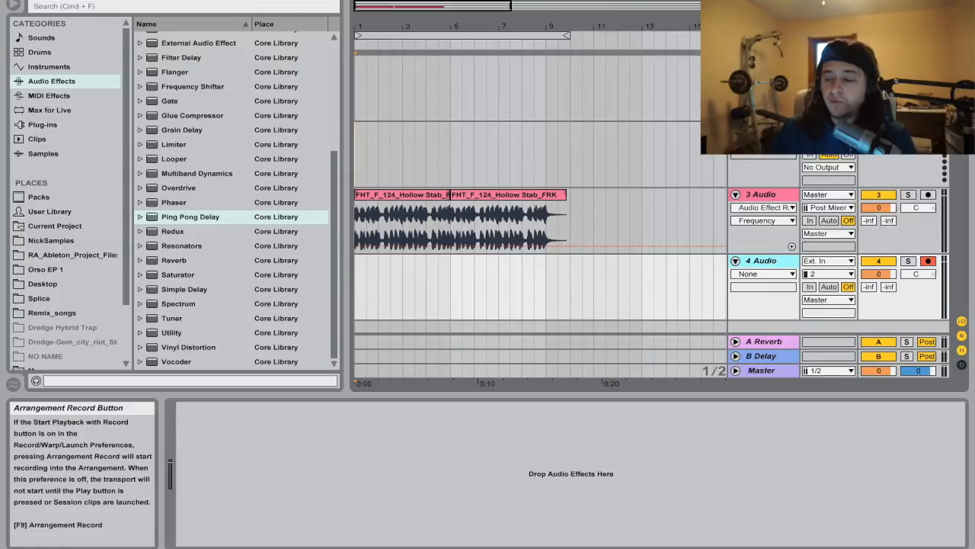
pyautogui.click(829, 194)
pyautogui.click(823, 208)
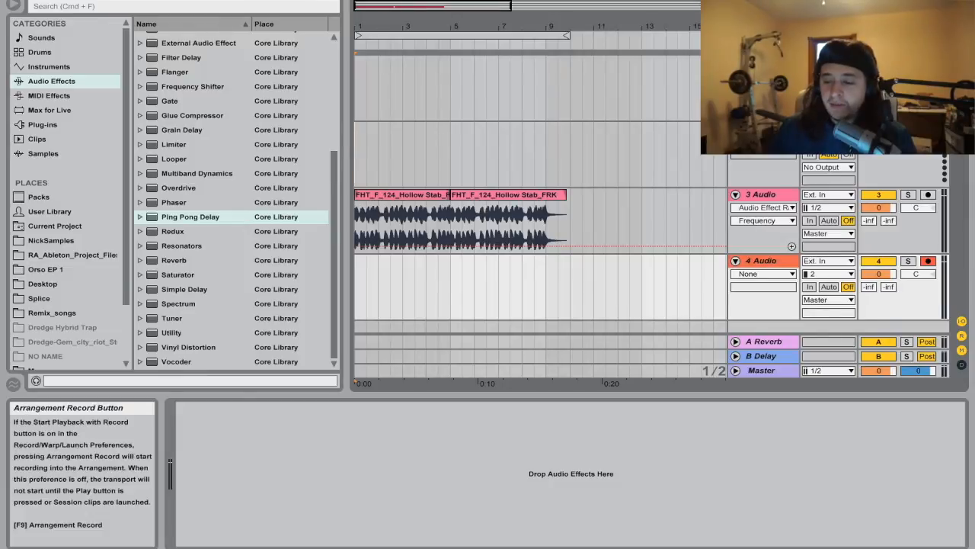
# Record the output onto track 4 while sweeping track 3's Frequency macro up to 10.0 kHz and turning the delay's Device On macro up and back to 0
pyautogui.click(789, 200)
pyautogui.press('space')
pyautogui.moveTo(212, 520); pyautogui.dragTo(251, 446)
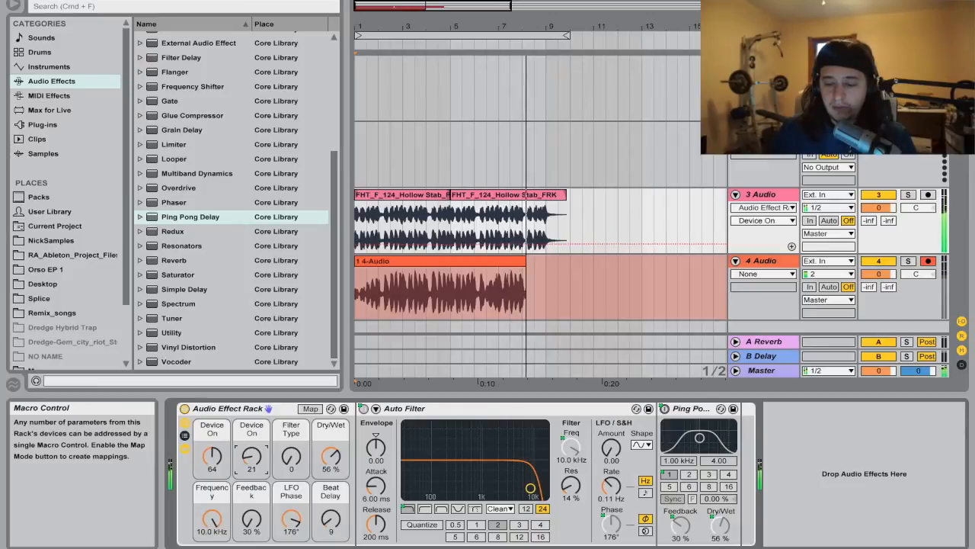
pyautogui.moveTo(251, 445); pyautogui.dragTo(272, 472)
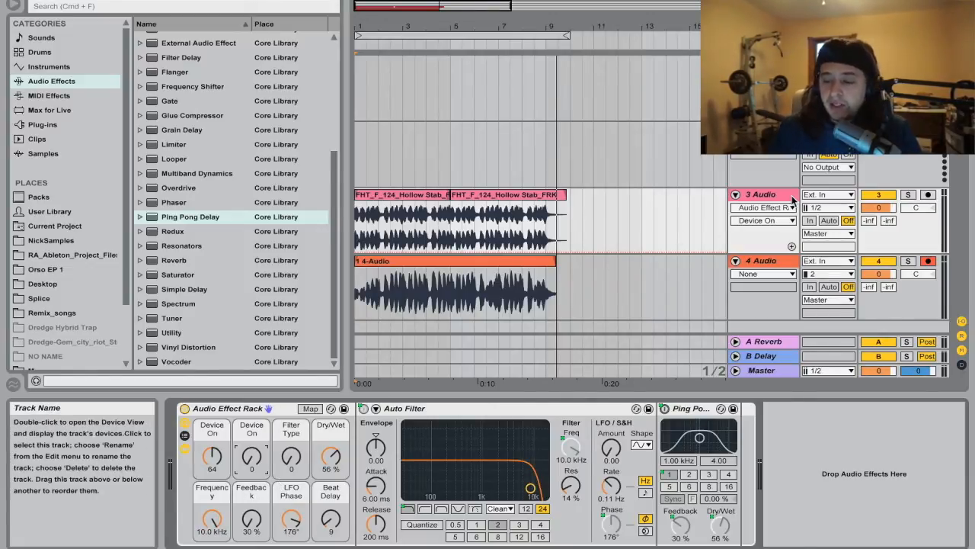
# Compare the device chains of audio tracks 3 and 4
pyautogui.click(785, 197)
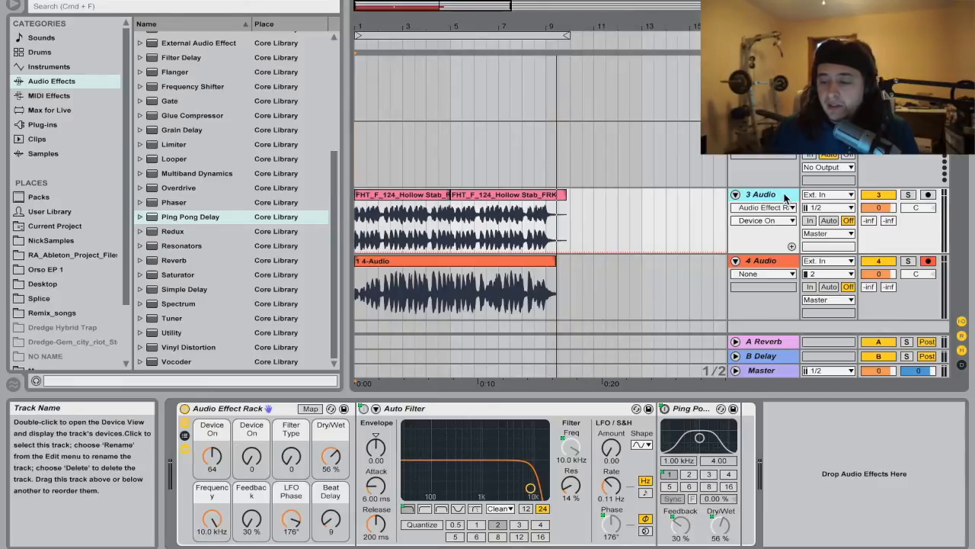
pyautogui.click(779, 266)
pyautogui.click(781, 201)
pyautogui.click(781, 265)
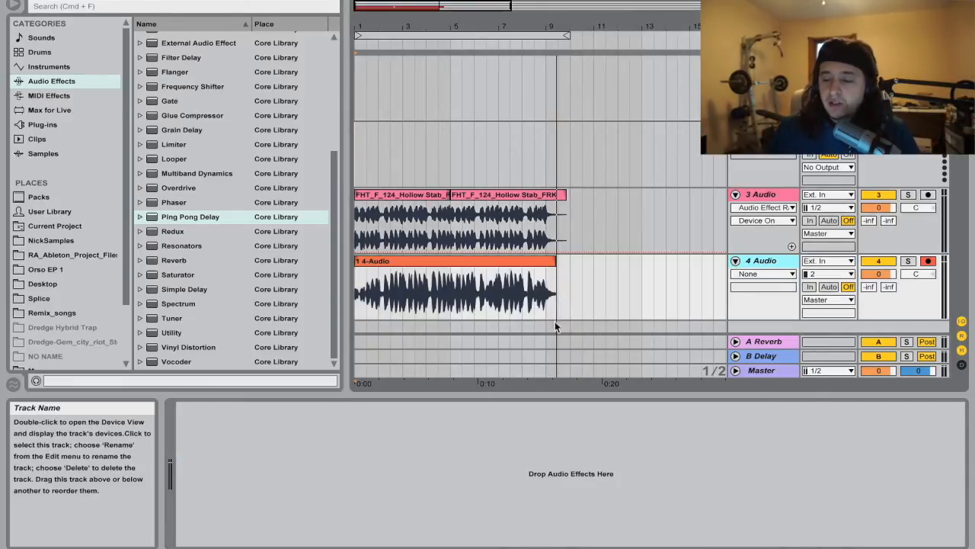
# Solo track 4 and play back its recorded audio
pyautogui.click(761, 196)
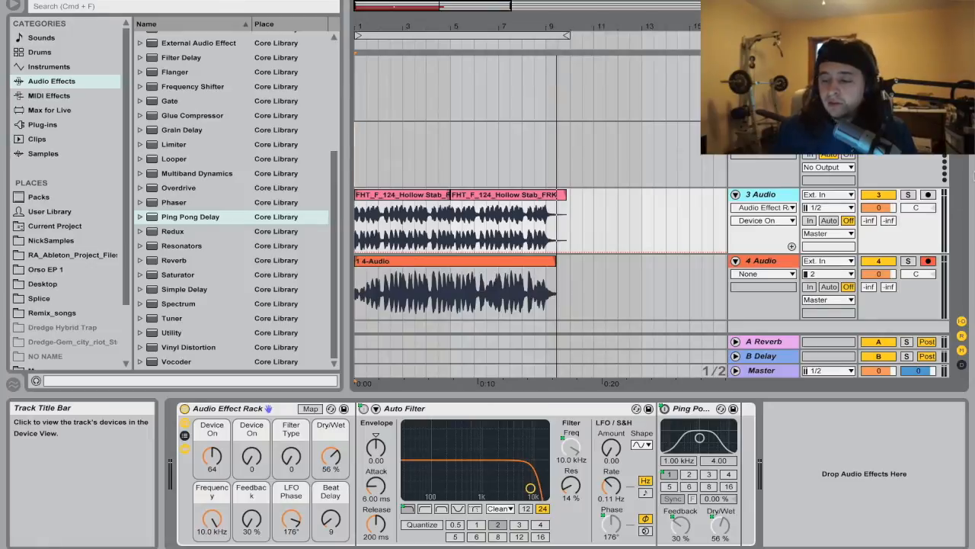
pyautogui.click(908, 260)
pyautogui.press('space')
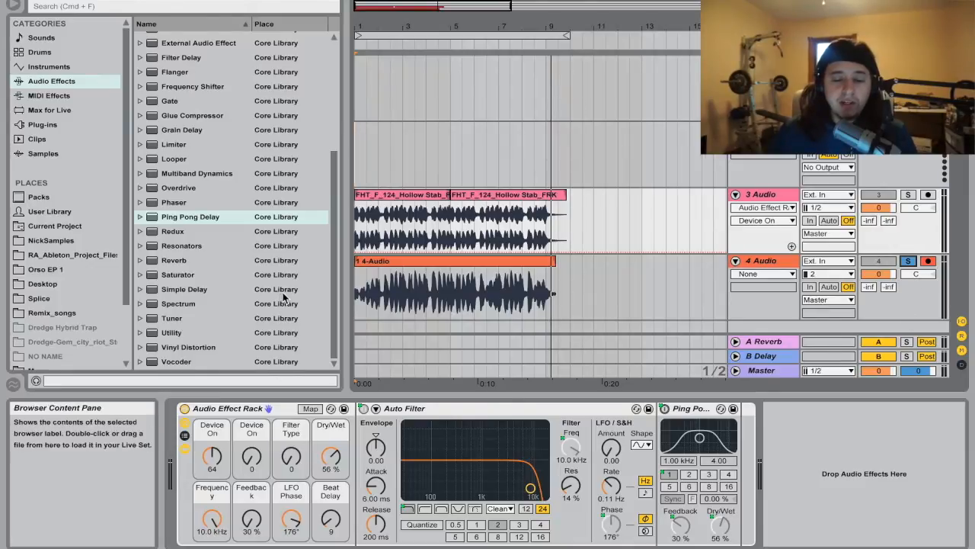
# Load the 808.adg preset from the User Library's nicks_Presets folder onto a new track
pyautogui.scroll(5, 283, 297)
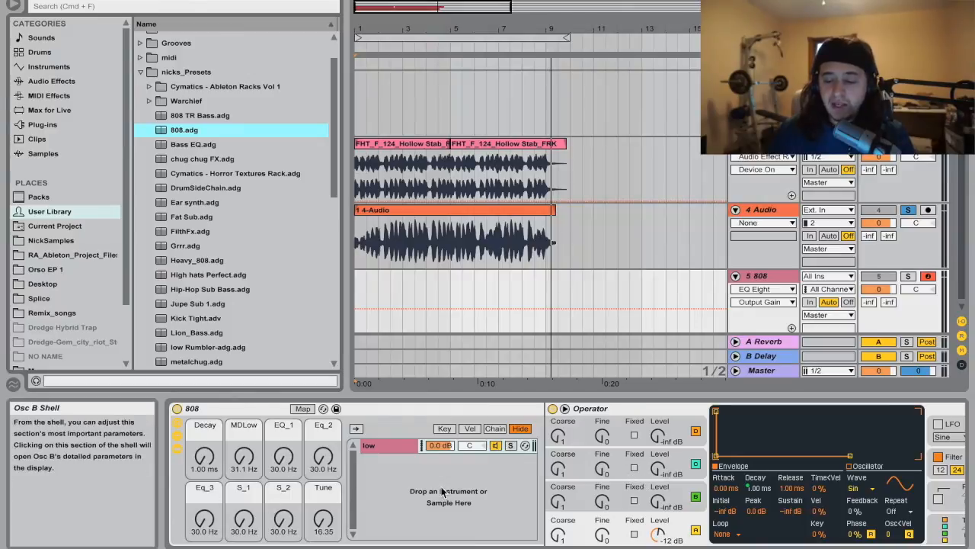
# Examine the 808 rack's device chain, from Operator and Multiband Dynamics through the EQ Eights and Saturators to Kick Tight
pyautogui.scroll(-10, 437, 492)
pyautogui.scroll(-8, 537, 473)
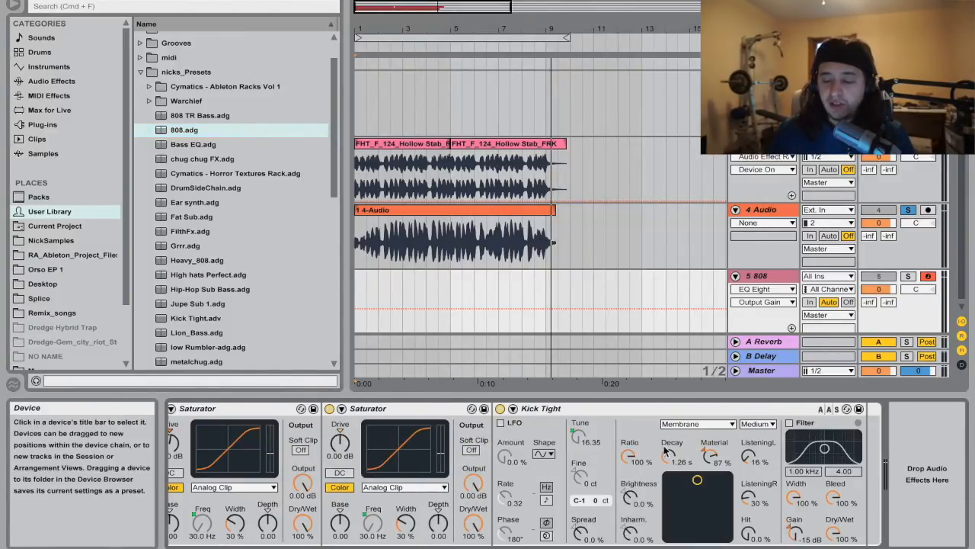
pyautogui.scroll(4, 693, 442)
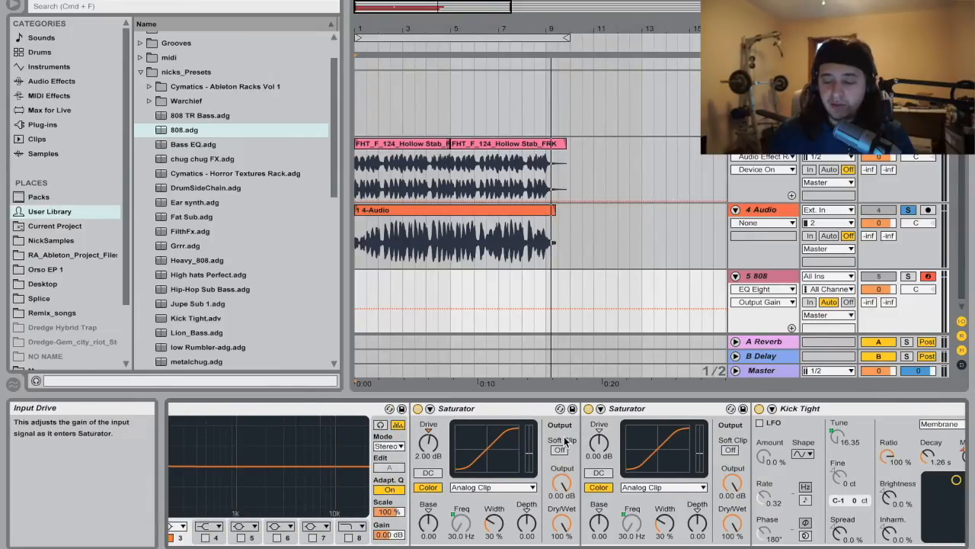
pyautogui.scroll(4, 560, 442)
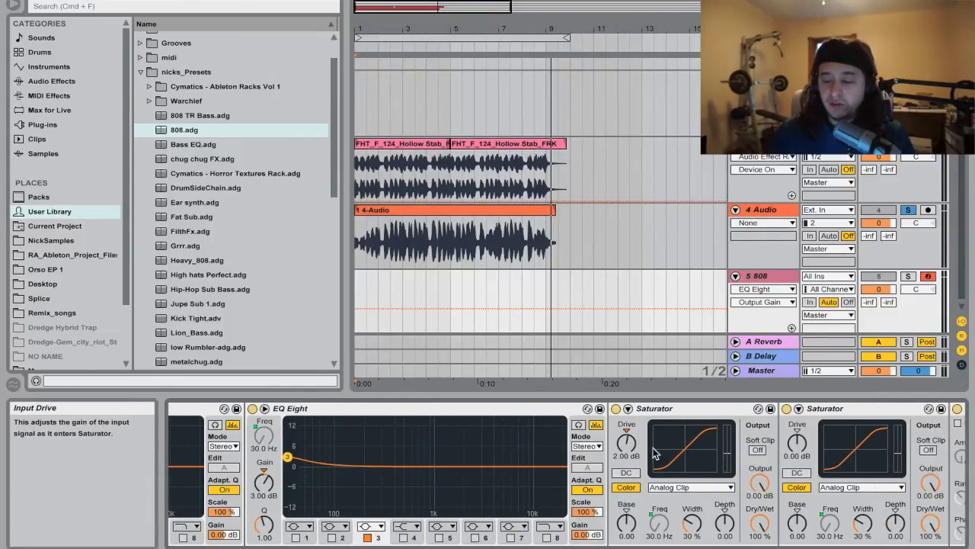
pyautogui.scroll(10, 652, 445)
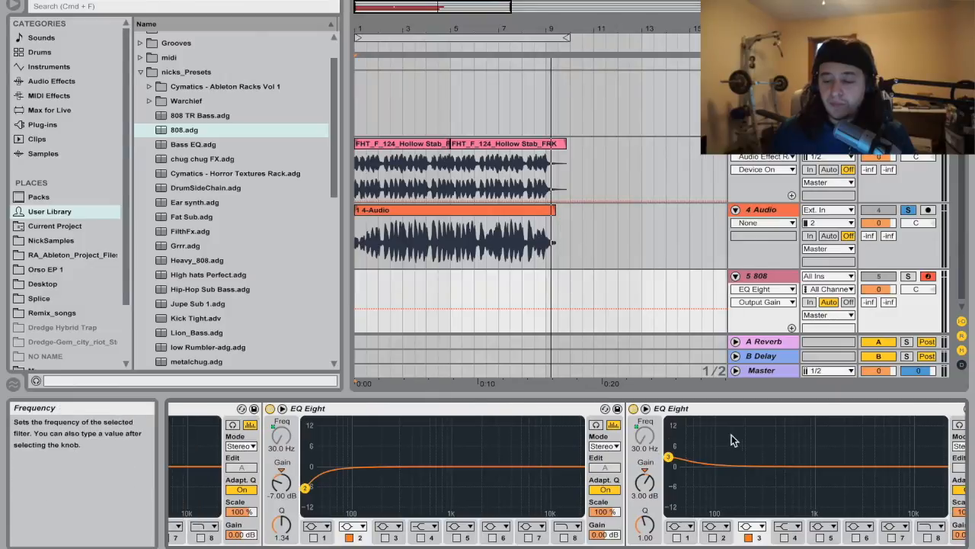
pyautogui.hscroll(-6, 741, 428)
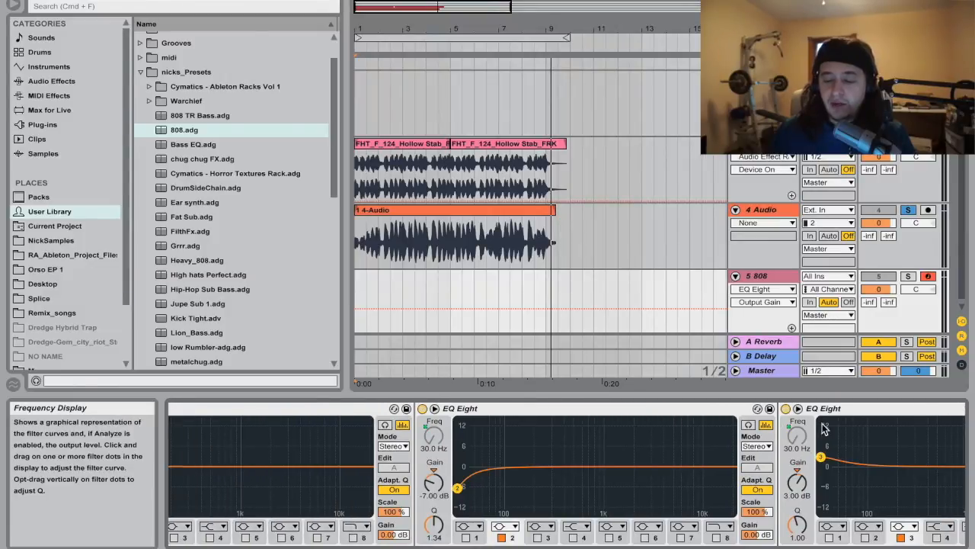
pyautogui.hscroll(8, 819, 426)
pyautogui.hscroll(-4, 646, 432)
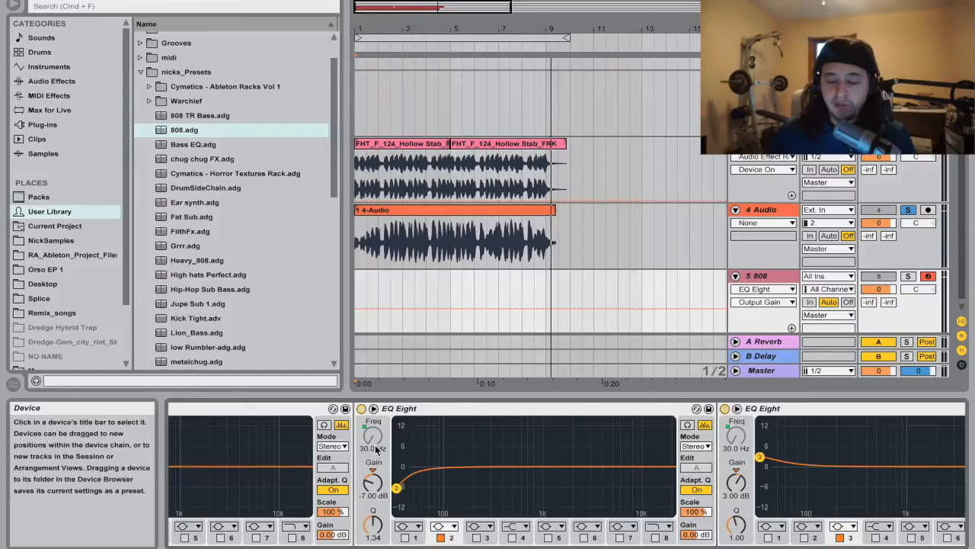
pyautogui.hscroll(-15, 372, 436)
pyautogui.hscroll(-20, 372, 436)
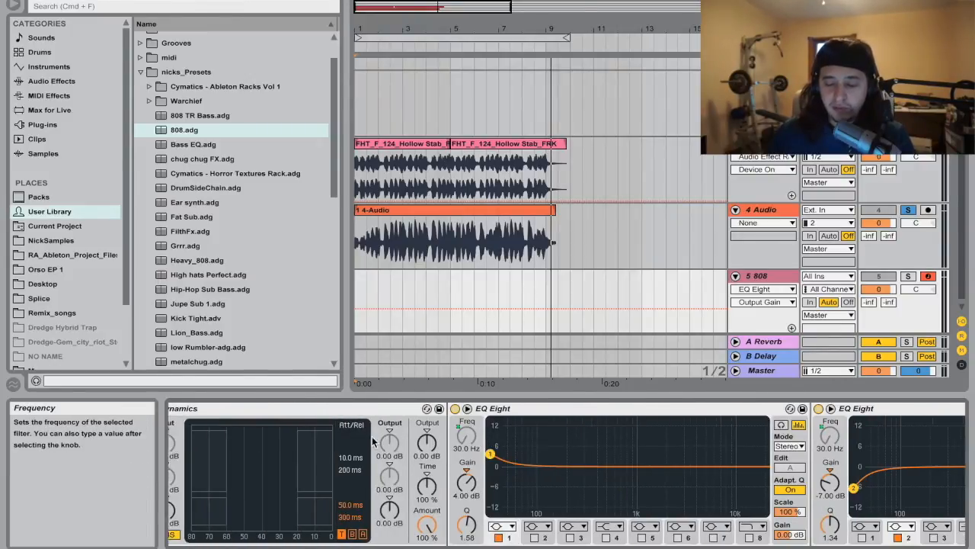
pyautogui.hscroll(-10, 387, 433)
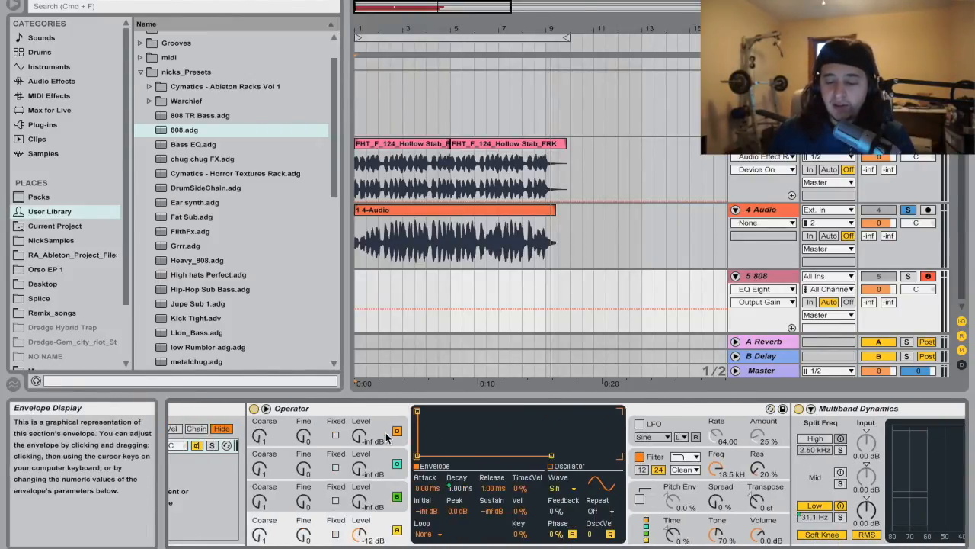
pyautogui.hscroll(-8, 352, 465)
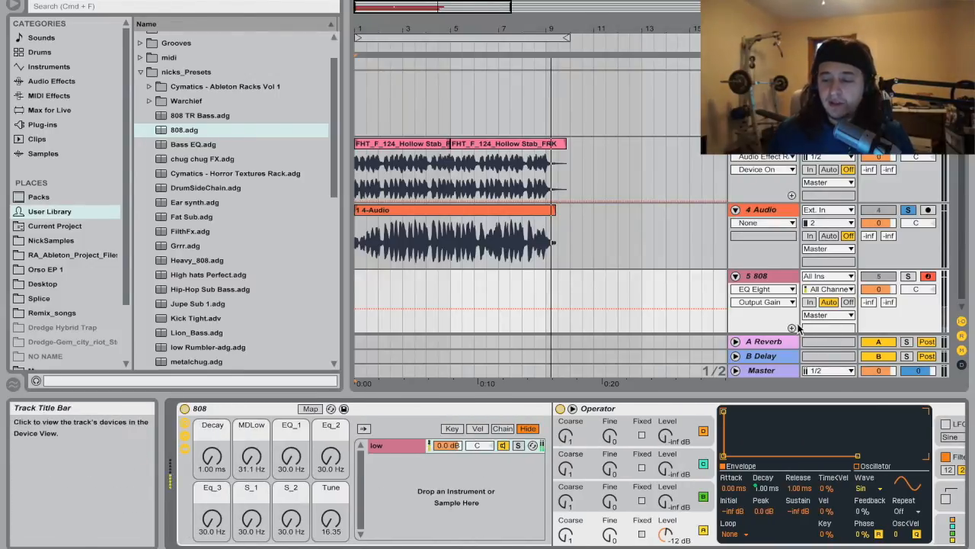
# Solo the 808 track and raise its rack's Decay macro to 4.46 s
pyautogui.click(908, 278)
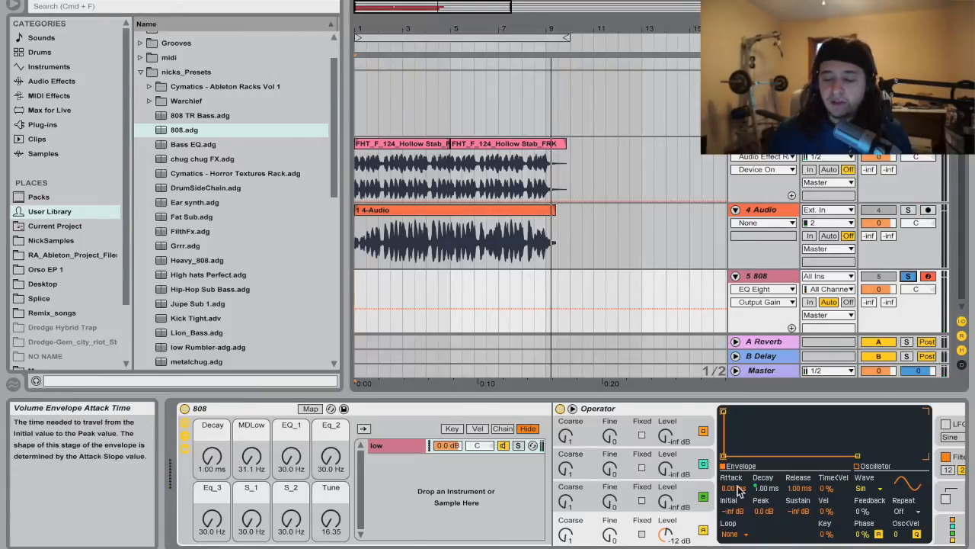
pyautogui.moveTo(227, 454); pyautogui.dragTo(228, 412)
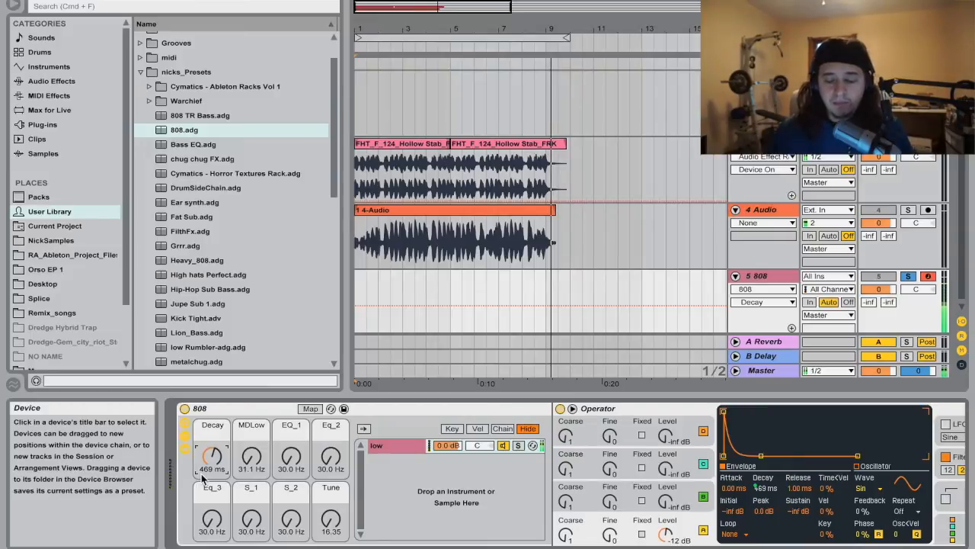
pyautogui.moveTo(213, 457); pyautogui.dragTo(212, 427)
# Set the 808 rack's MDLow macro to 159 Hz, EQ_1 to 610 Hz, Eq_2 to 205 Hz and Eq_3 to 1.82 kHz
pyautogui.moveTo(249, 460); pyautogui.dragTo(294, 423)
pyautogui.moveTo(333, 458); pyautogui.dragTo(333, 438)
pyautogui.moveTo(228, 522); pyautogui.dragTo(228, 483)
# Set the 808 rack's S_1 macro to 1.40 kHz, S_2 to 624 Hz and Tune to 62.26
pyautogui.click(255, 522)
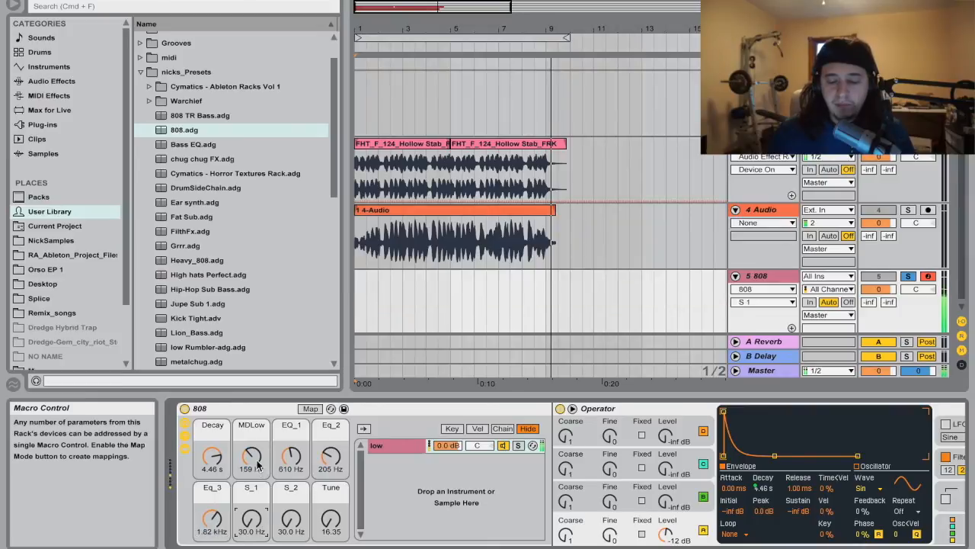
pyautogui.moveTo(244, 521); pyautogui.dragTo(244, 487)
pyautogui.moveTo(294, 534); pyautogui.dragTo(331, 536)
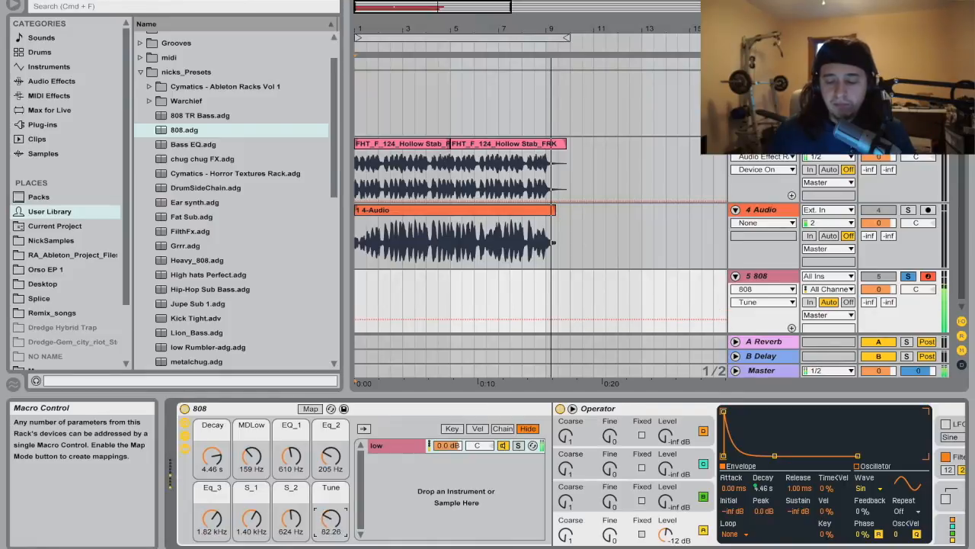